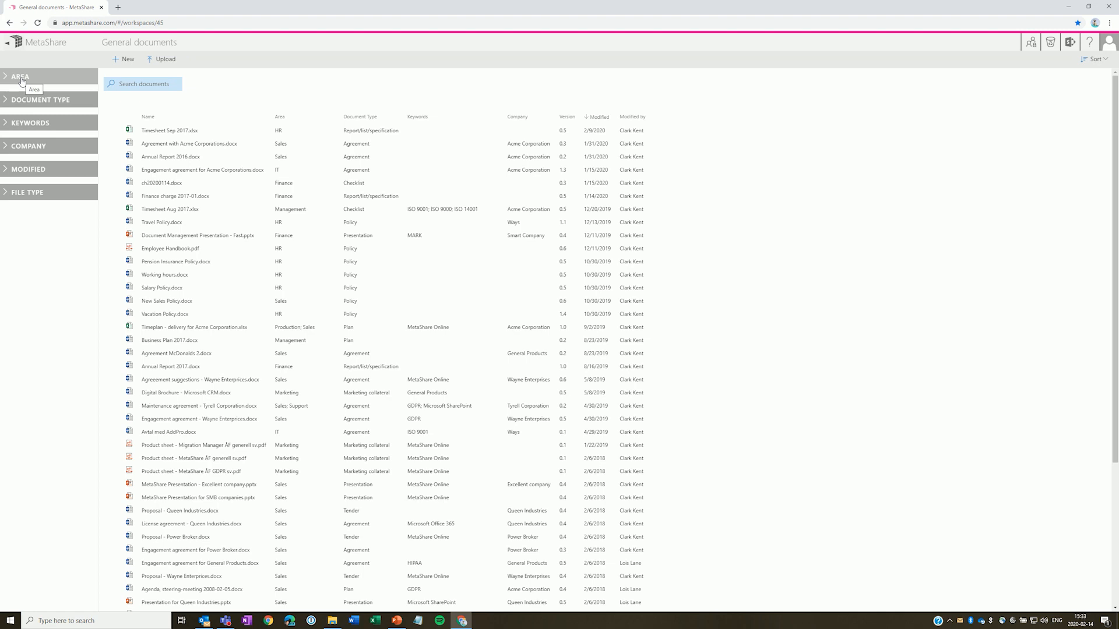
Step: Expand the Area, Document Type, Keywords and Company filter groups to examine their available values
click(21, 79)
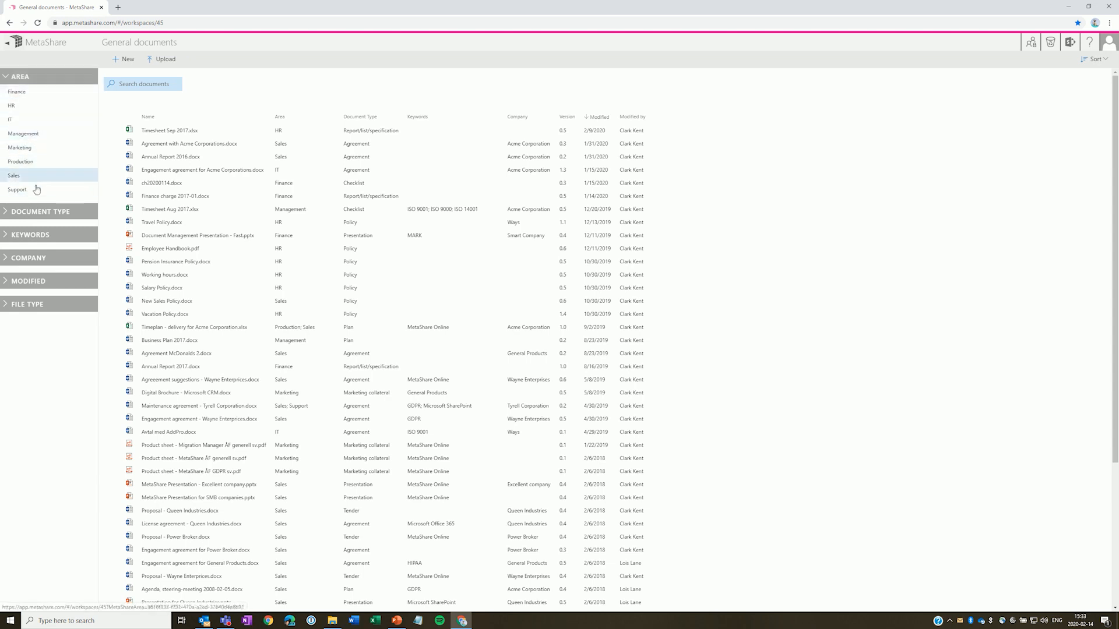
click(37, 213)
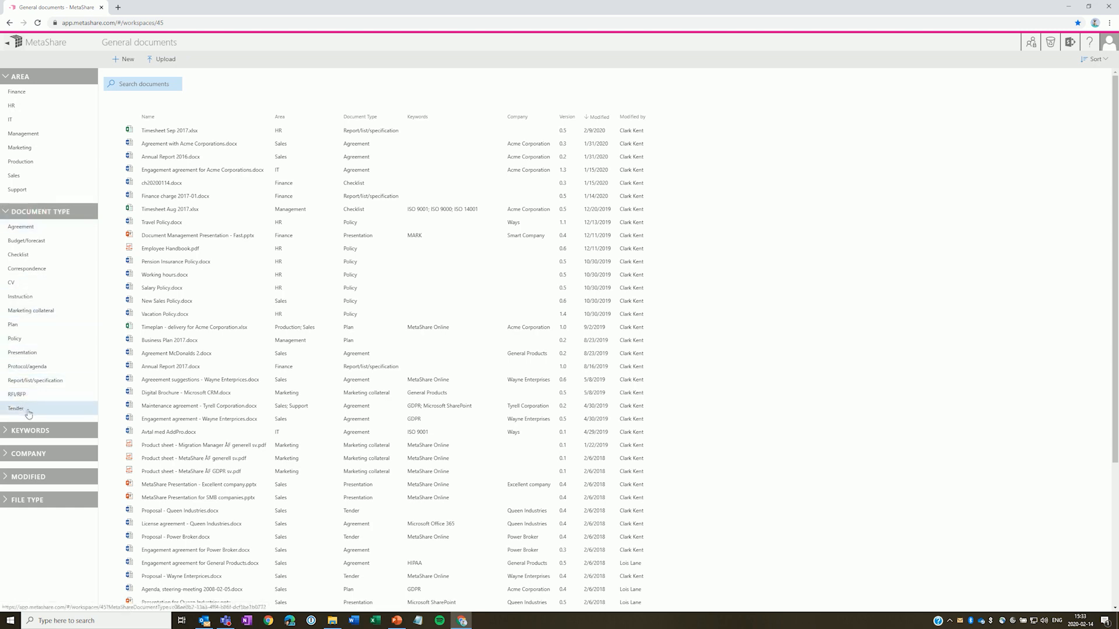
click(47, 434)
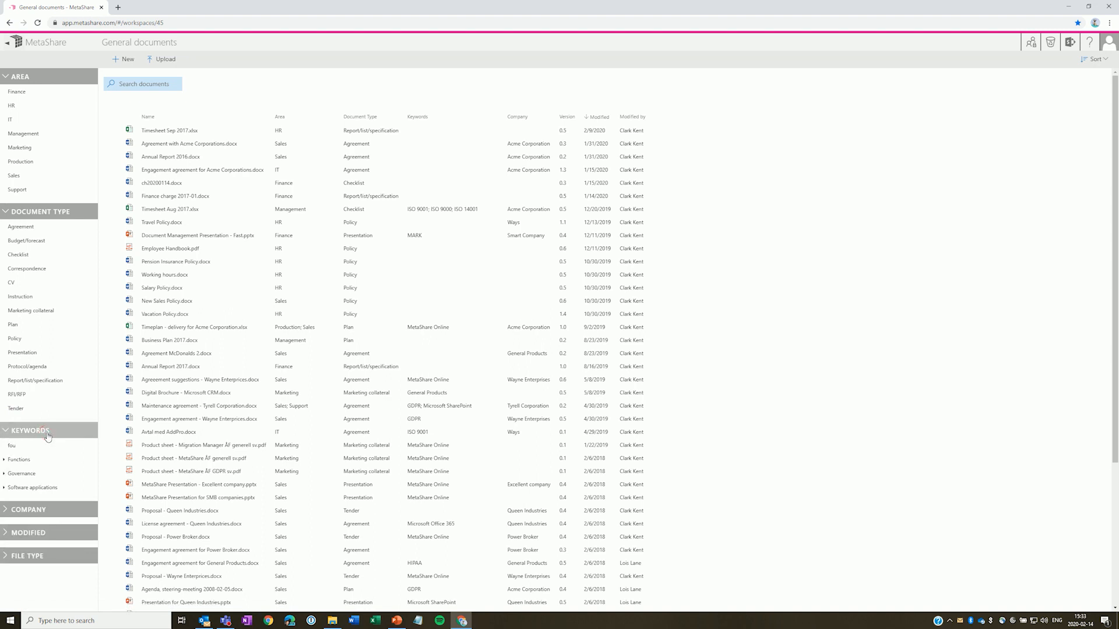
click(40, 511)
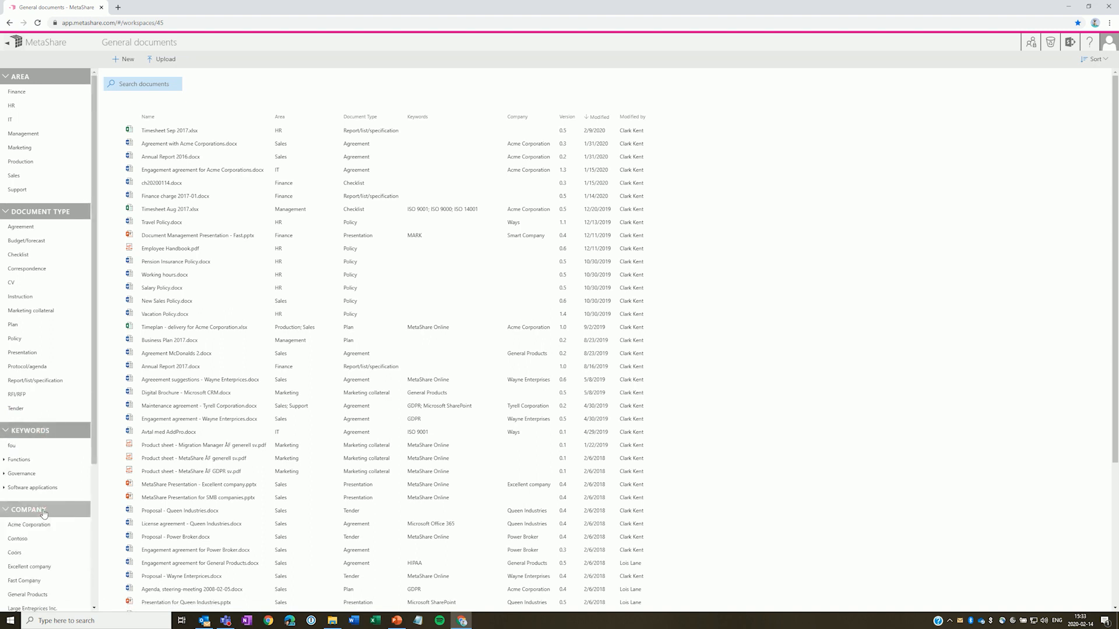
Step: Filter the document list by area Sales, document type Agreement and keyword GDPR
click(26, 182)
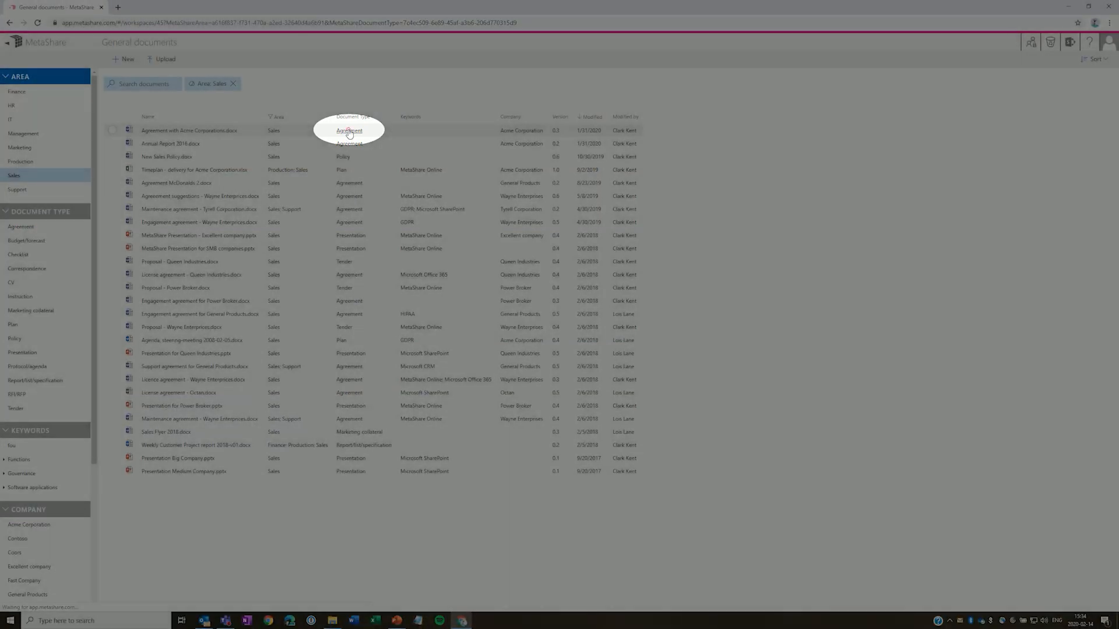
click(349, 131)
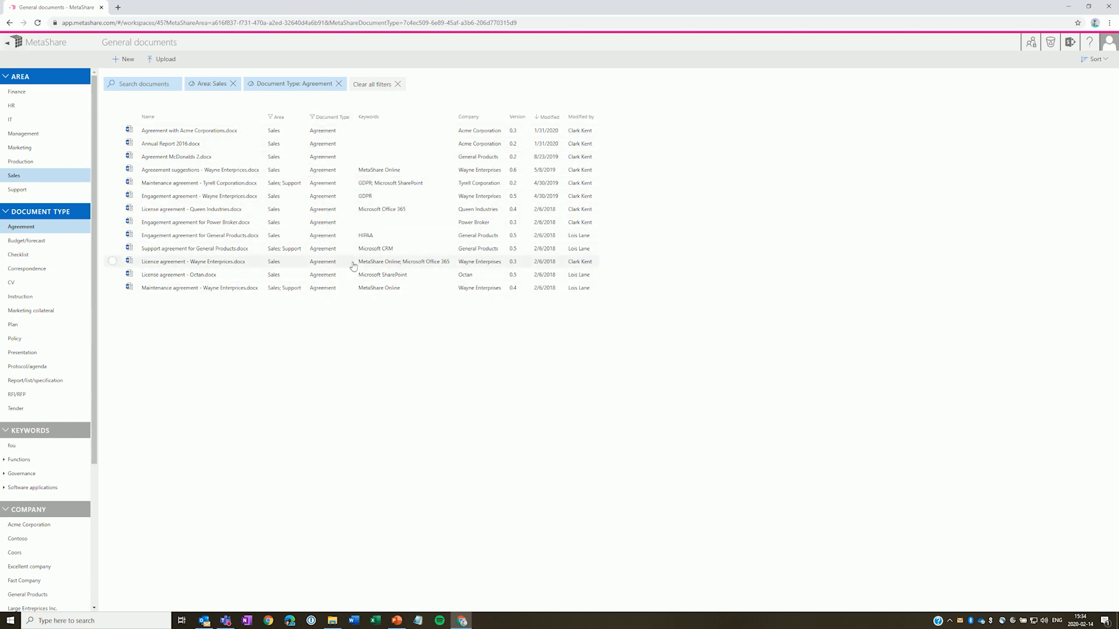
click(365, 183)
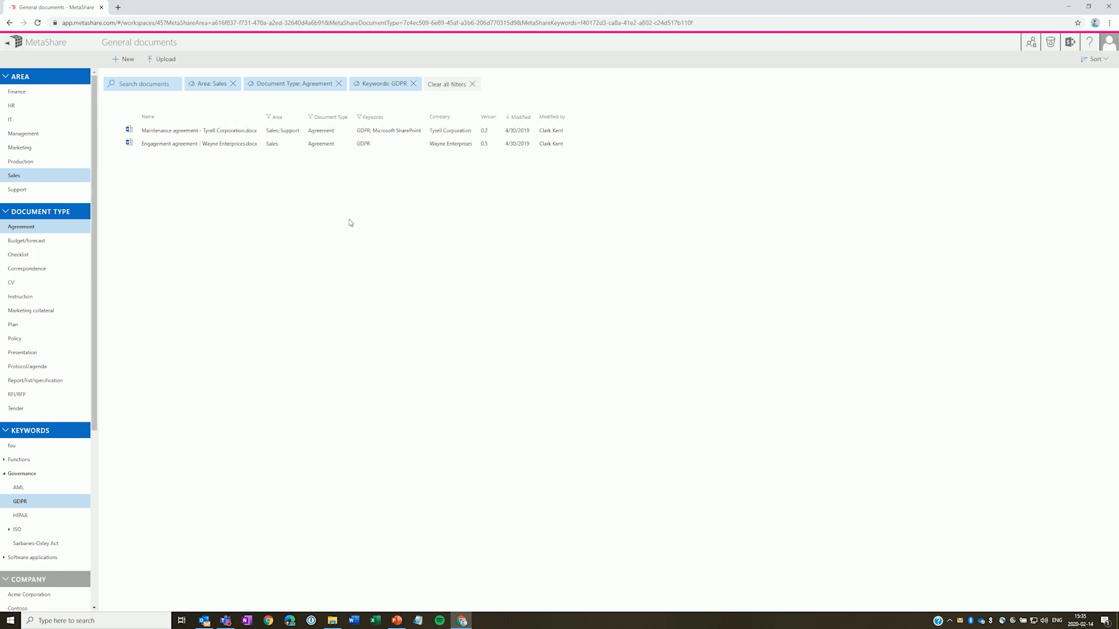
Step: Collapse the Area, Document Type, Keywords and Company filter groups
click(42, 80)
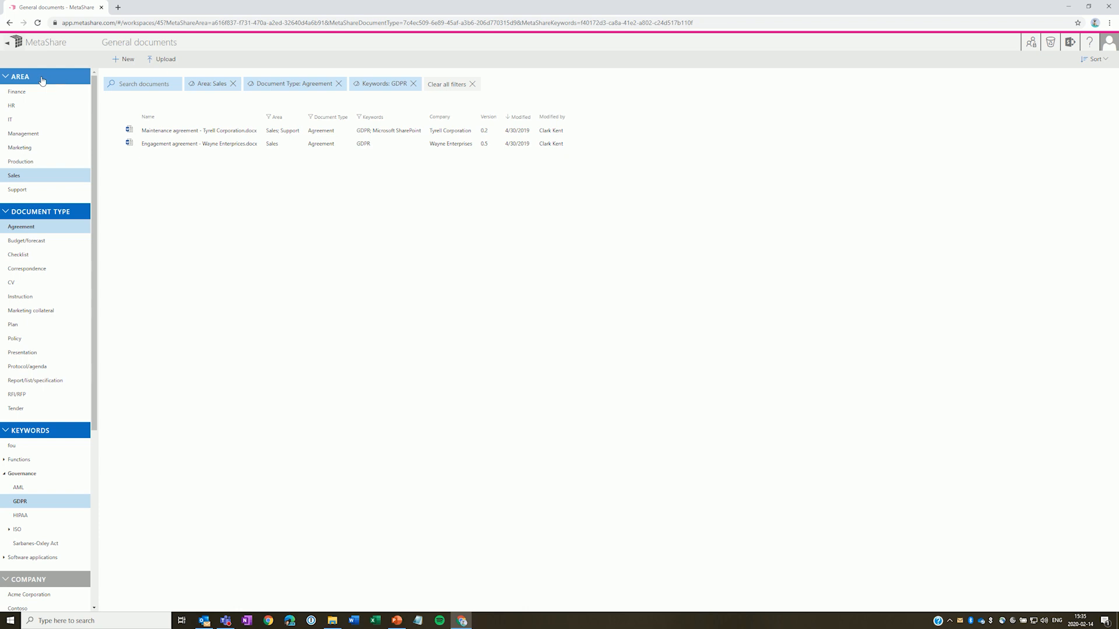
click(44, 100)
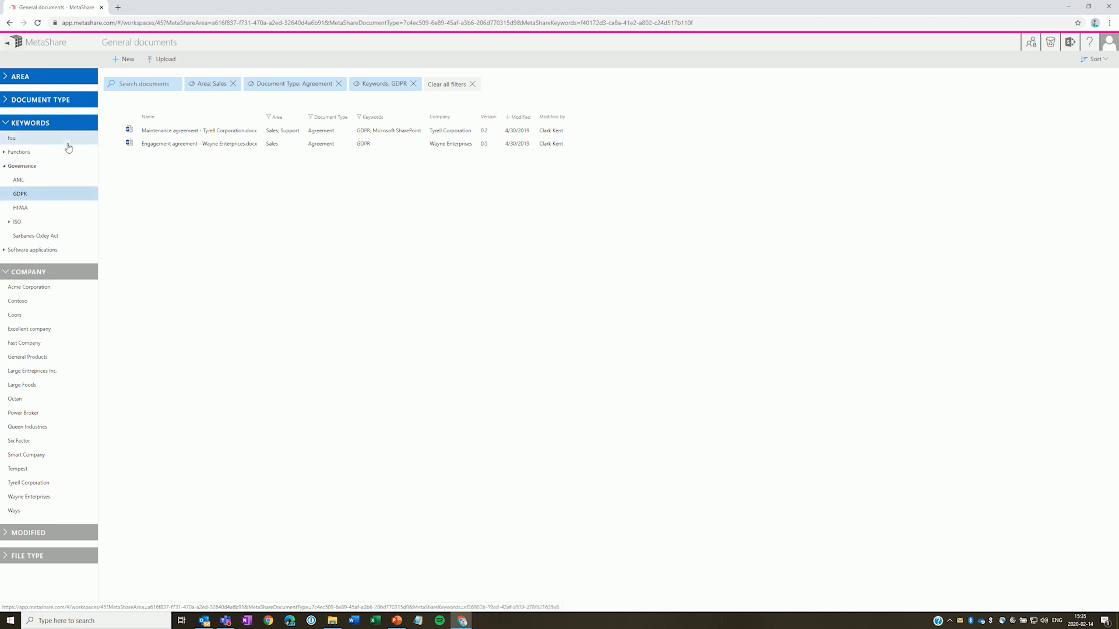
click(52, 124)
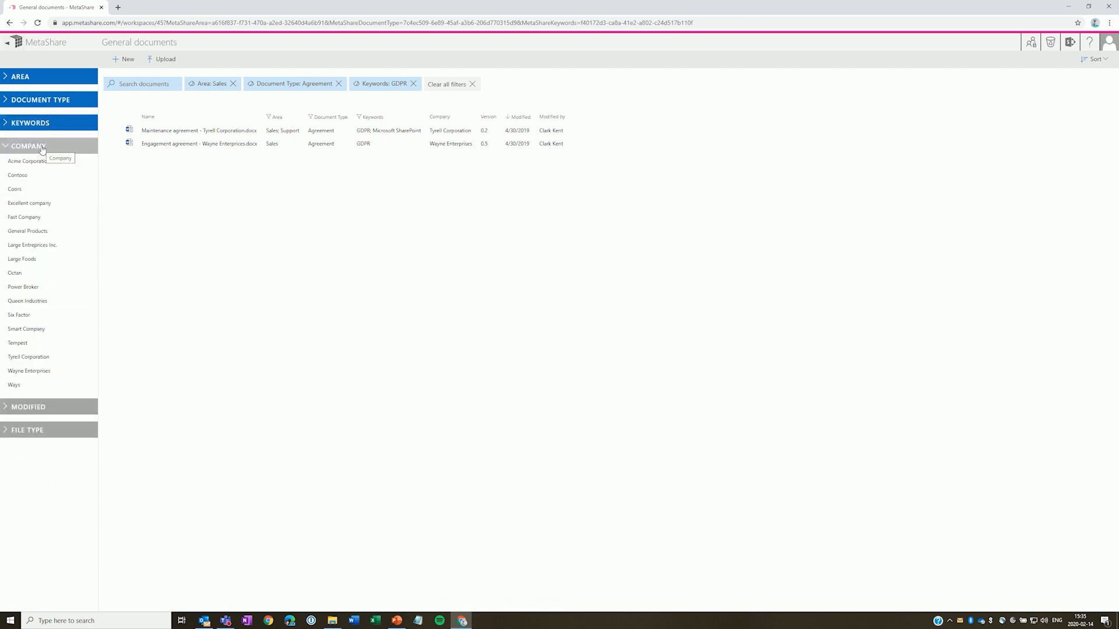
click(42, 148)
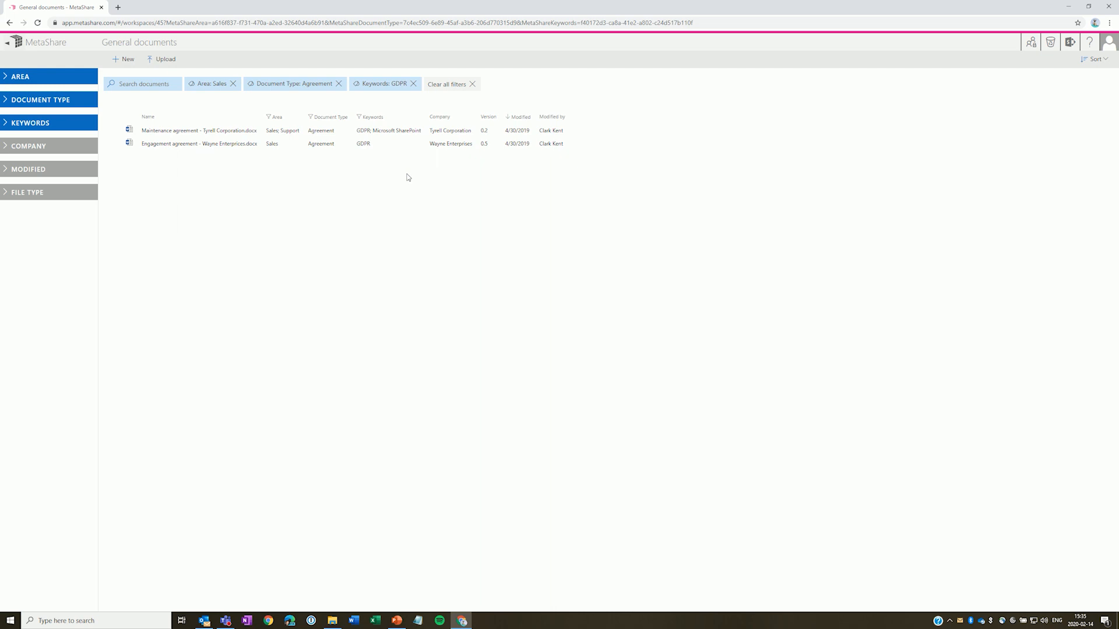
Step: Remove the document type, area and keyword filters one by one to list all general documents
click(338, 84)
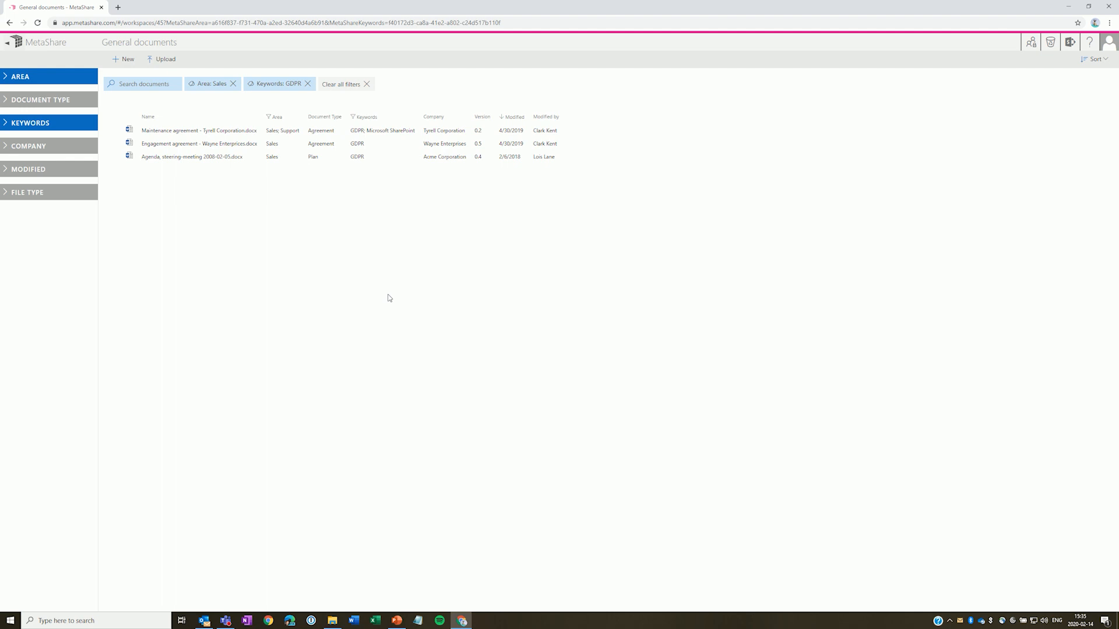
click(233, 84)
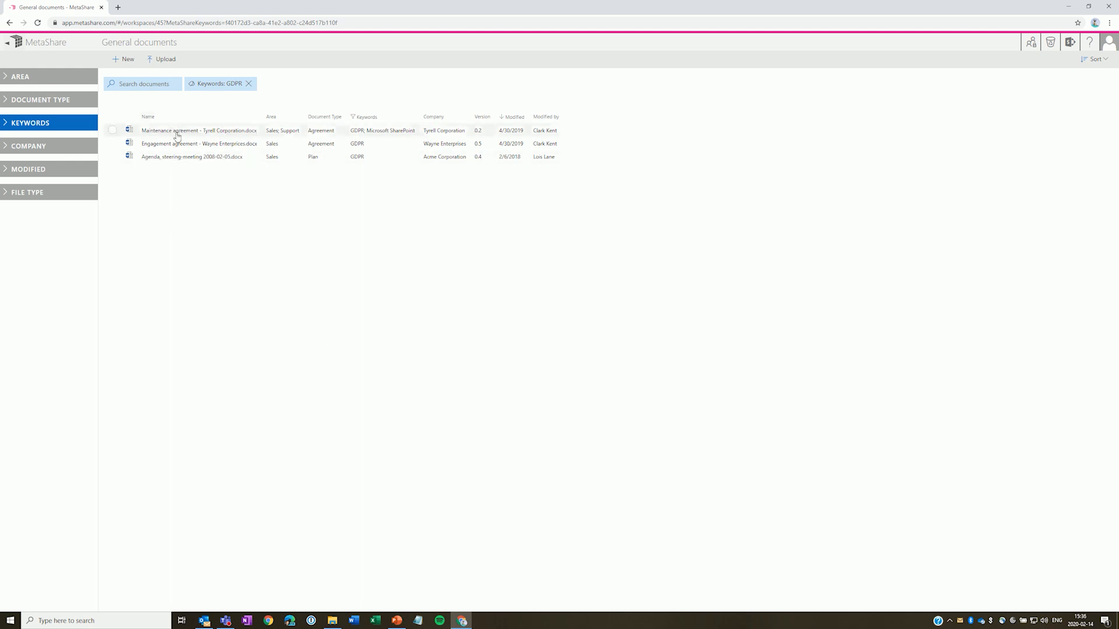
click(251, 86)
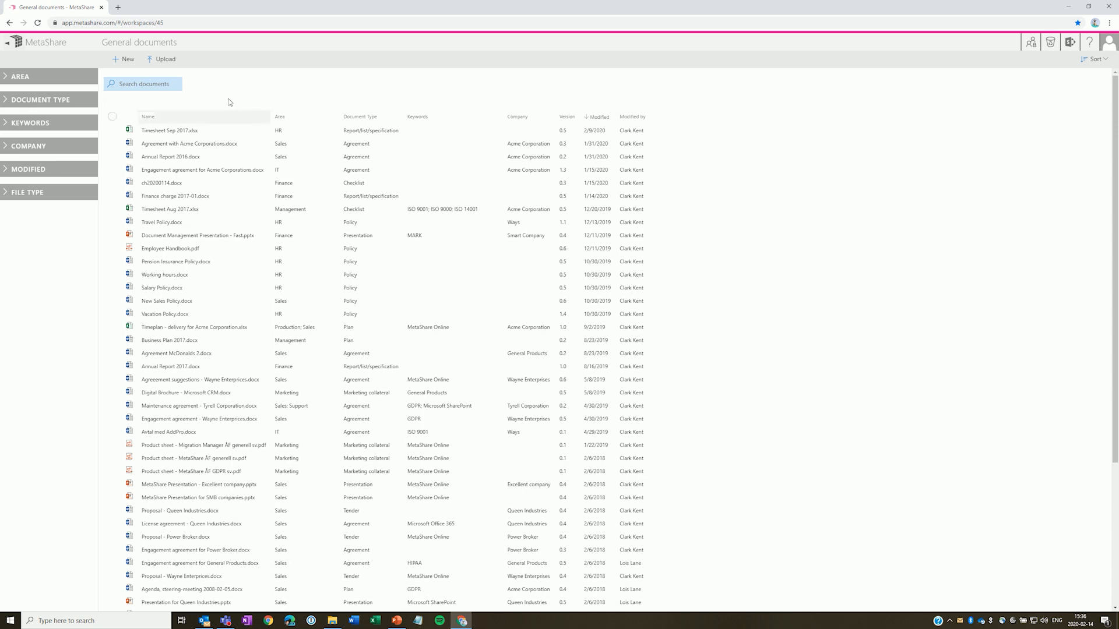
Step: Search for "gdpr", apply the suggested keyword filter GDPR, and narrow the list to the document type Agreement
click(137, 83)
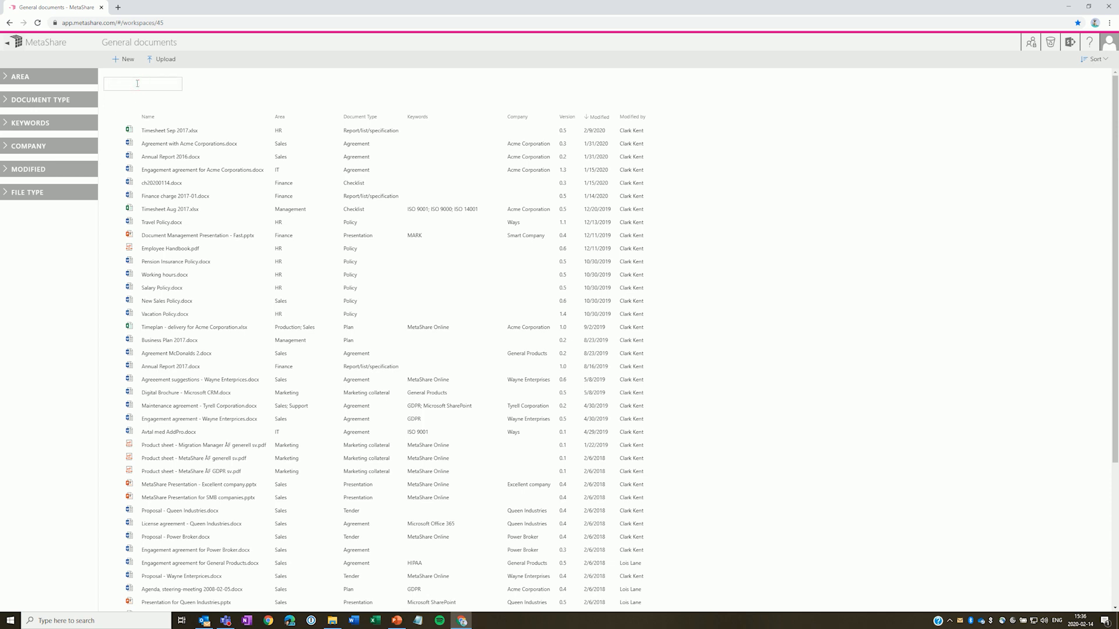
text(gdpr)
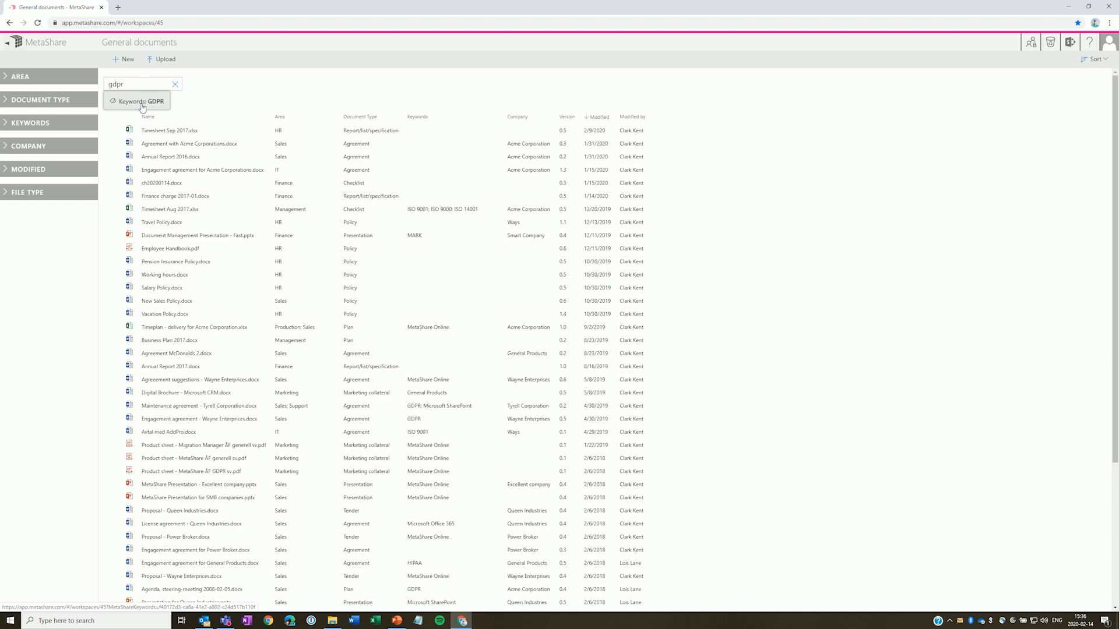
click(142, 102)
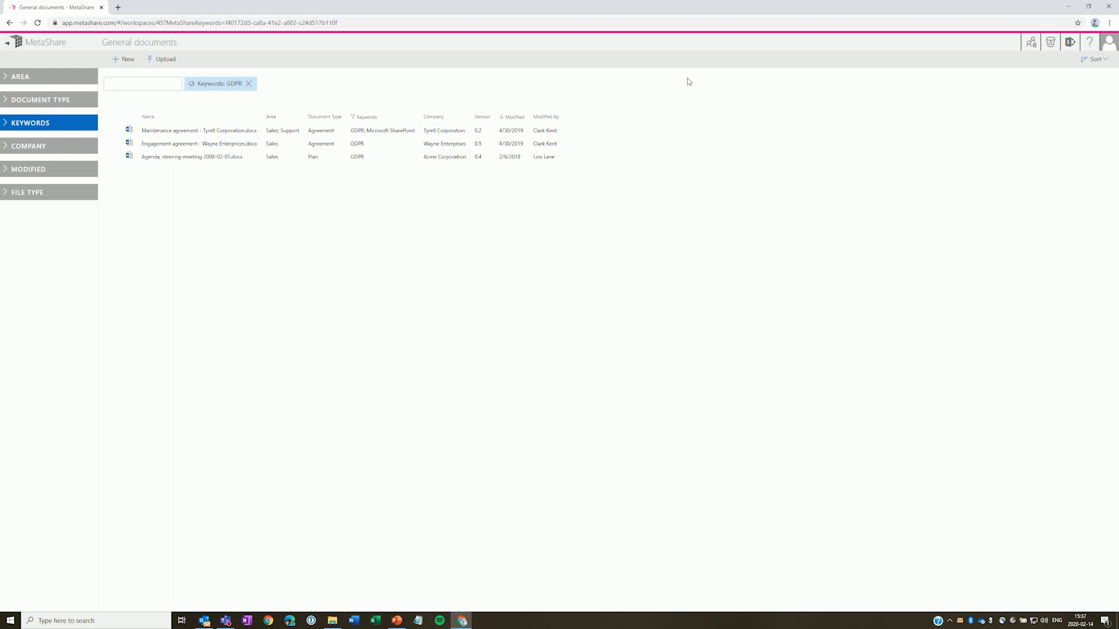
click(324, 134)
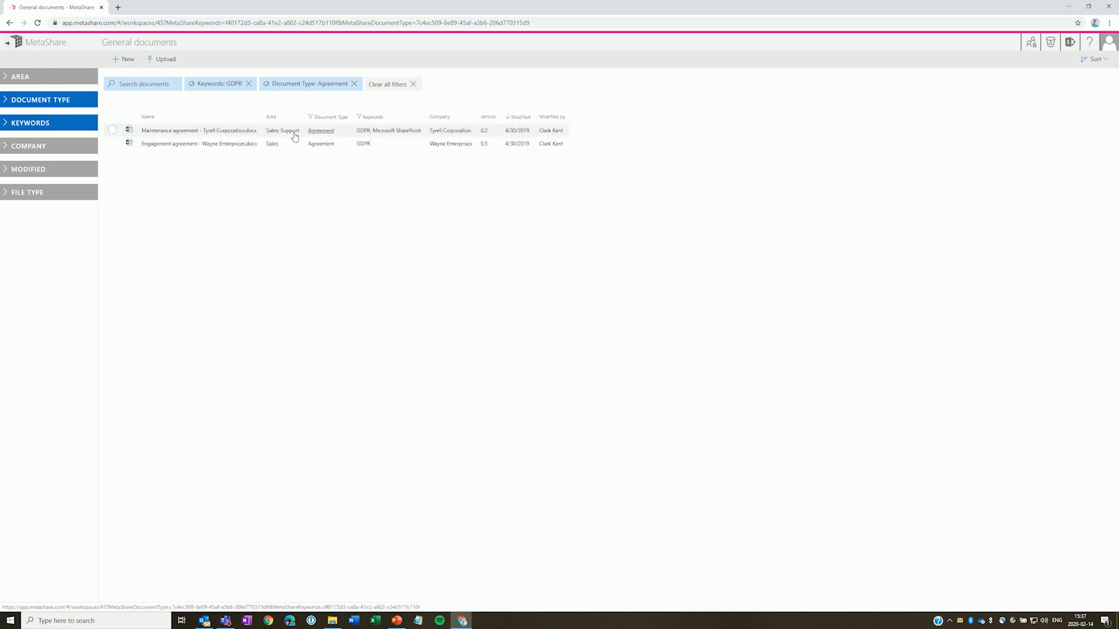
Step: Clear all filters and run a free-text search for "gdpr" without using the keyword suggestion
click(411, 84)
click(134, 82)
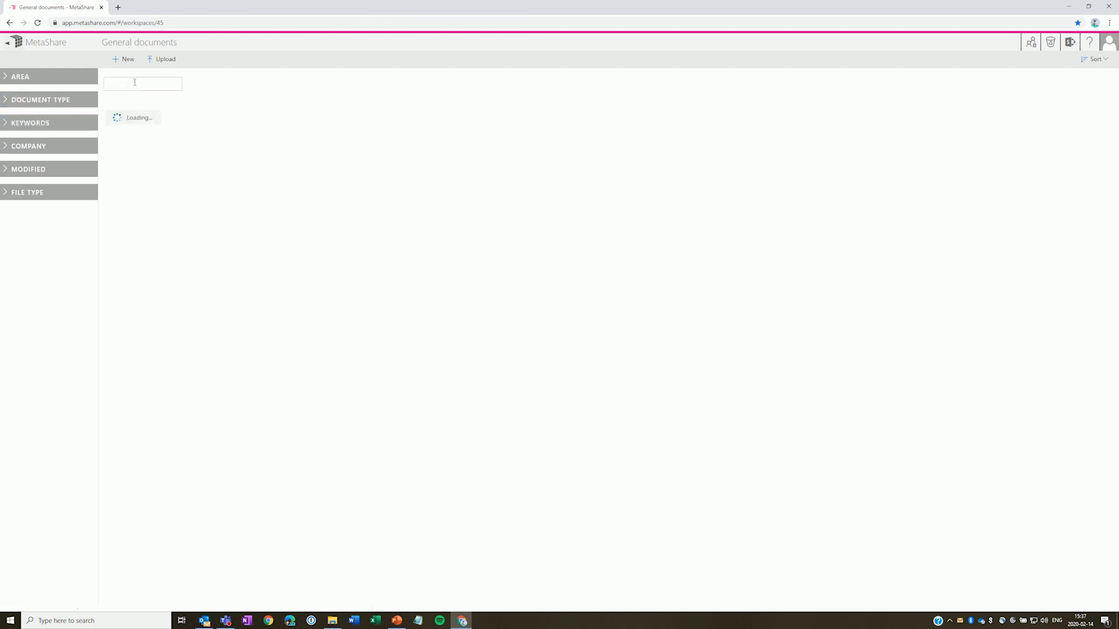
click(135, 82)
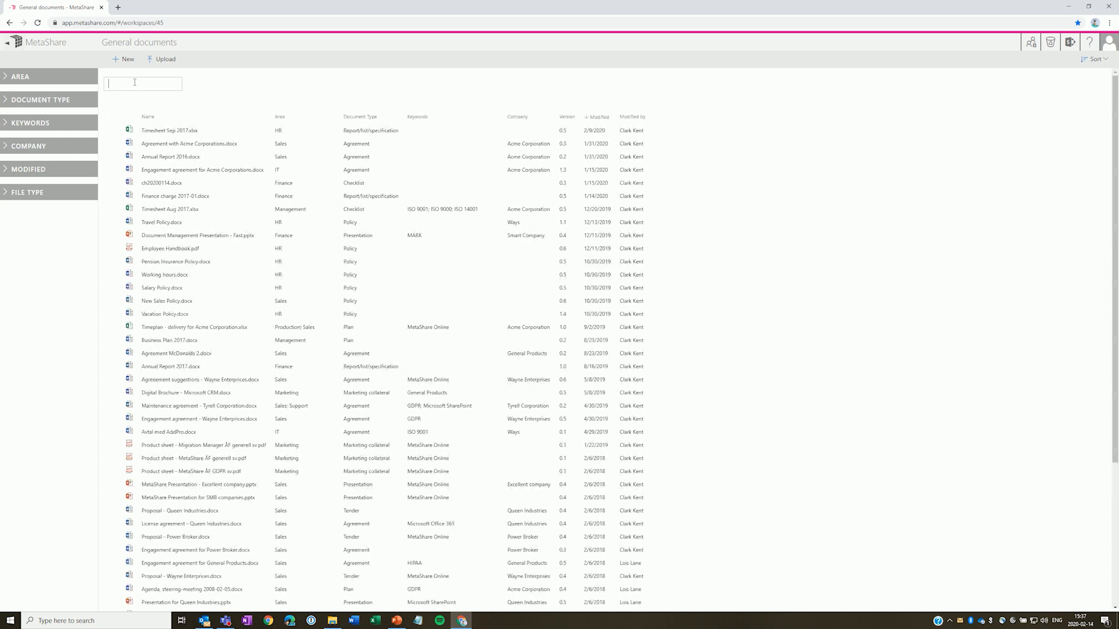
text(gdpr)
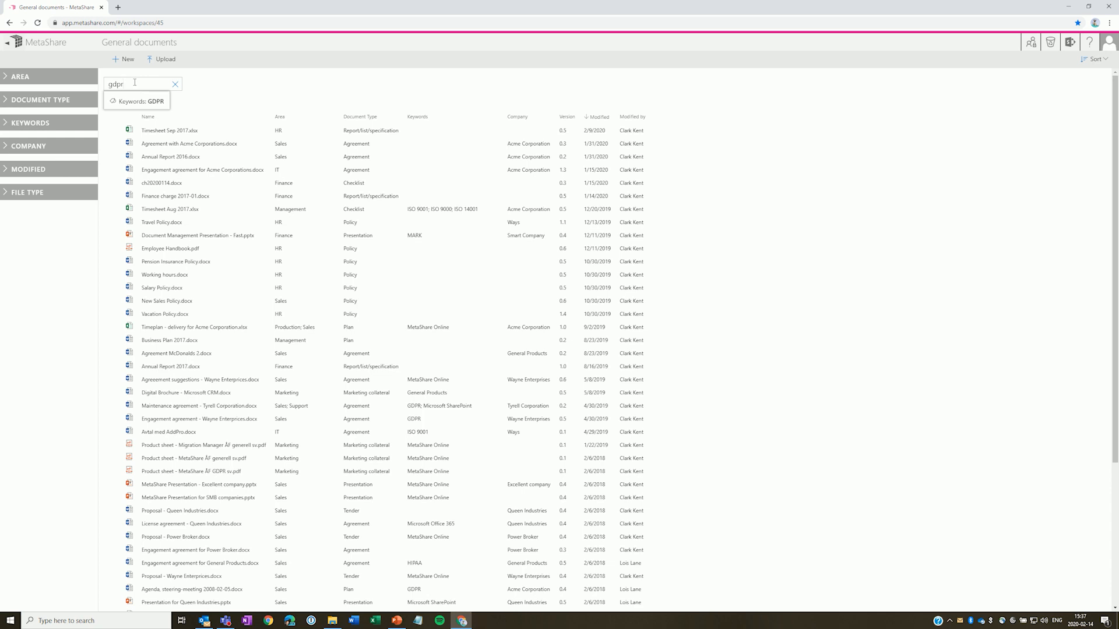
key(Return)
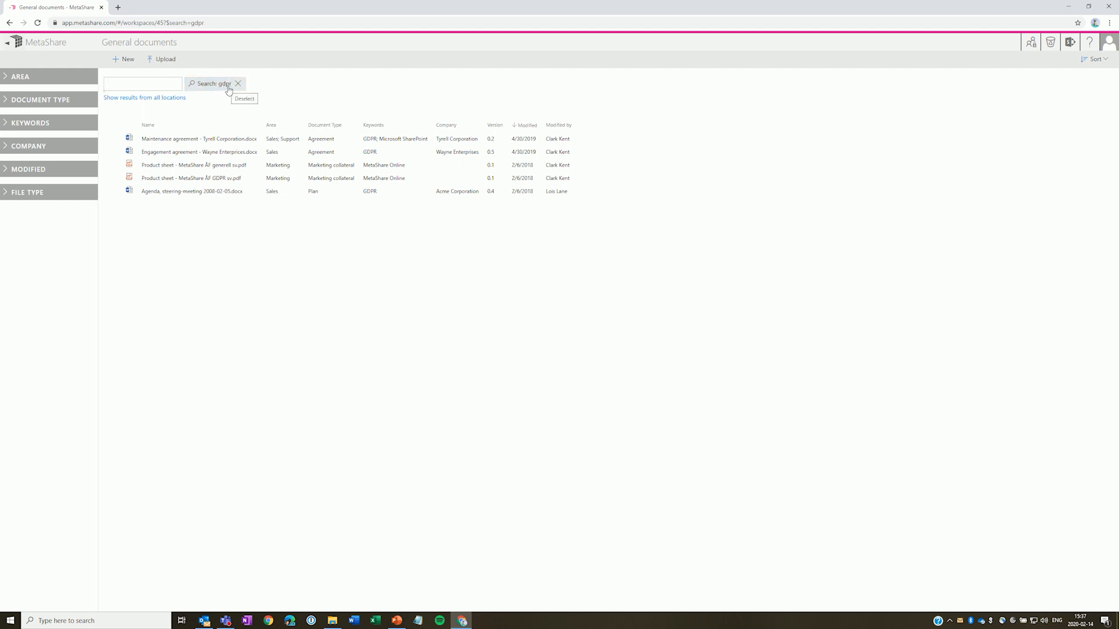
Step: Select the maintenance agreement, engagement agreement, steering-meeting agenda and GDPR product sheet in the search results
click(359, 139)
ctrl+click(357, 152)
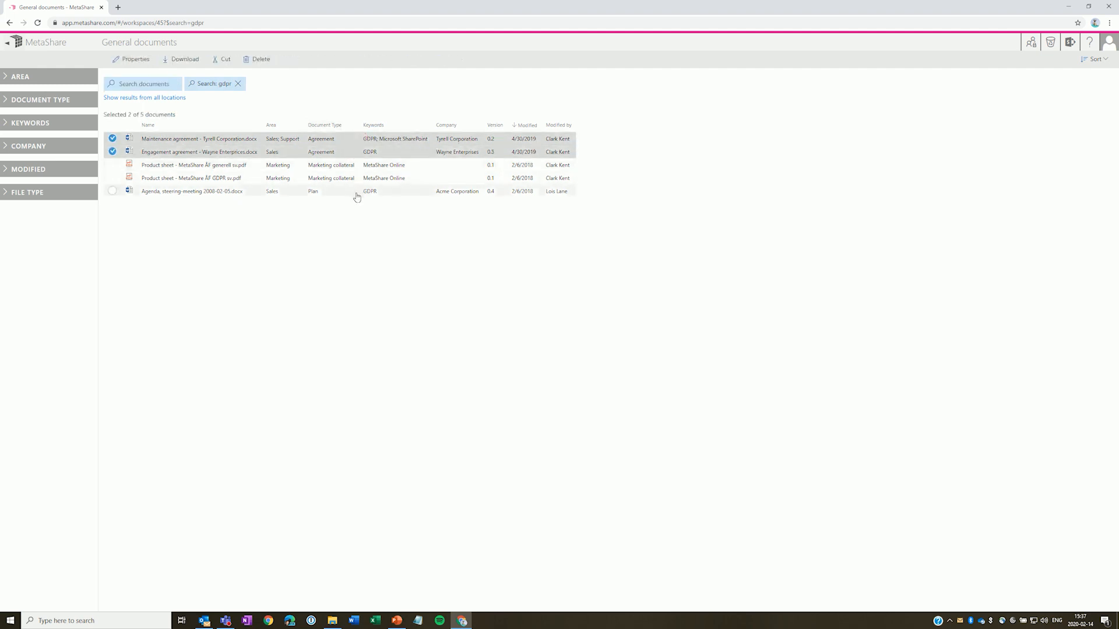
ctrl+click(356, 192)
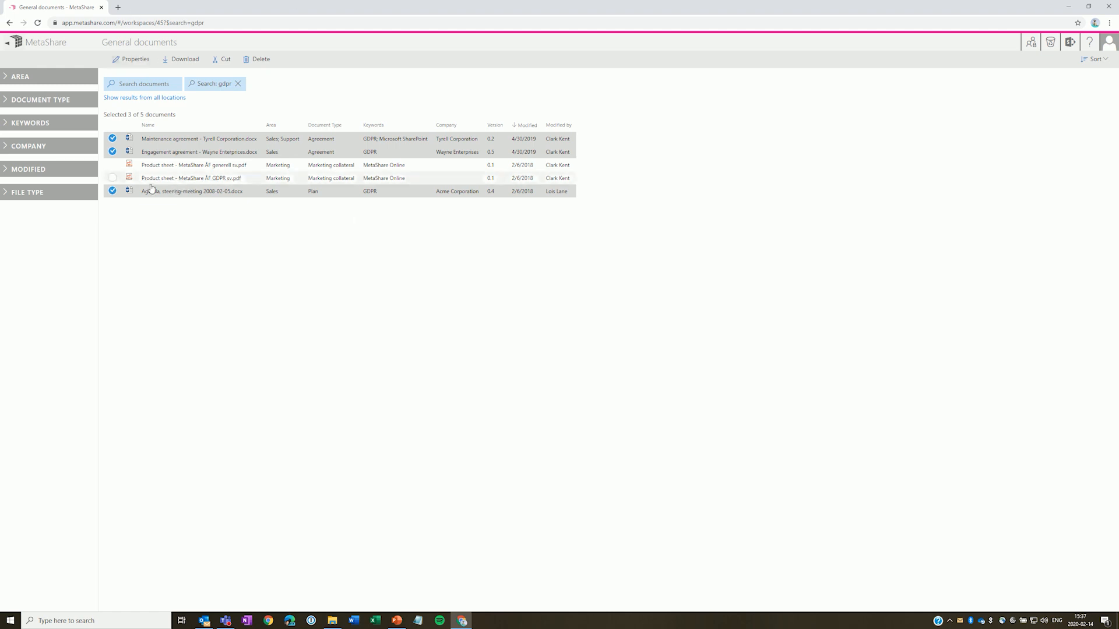
click(113, 178)
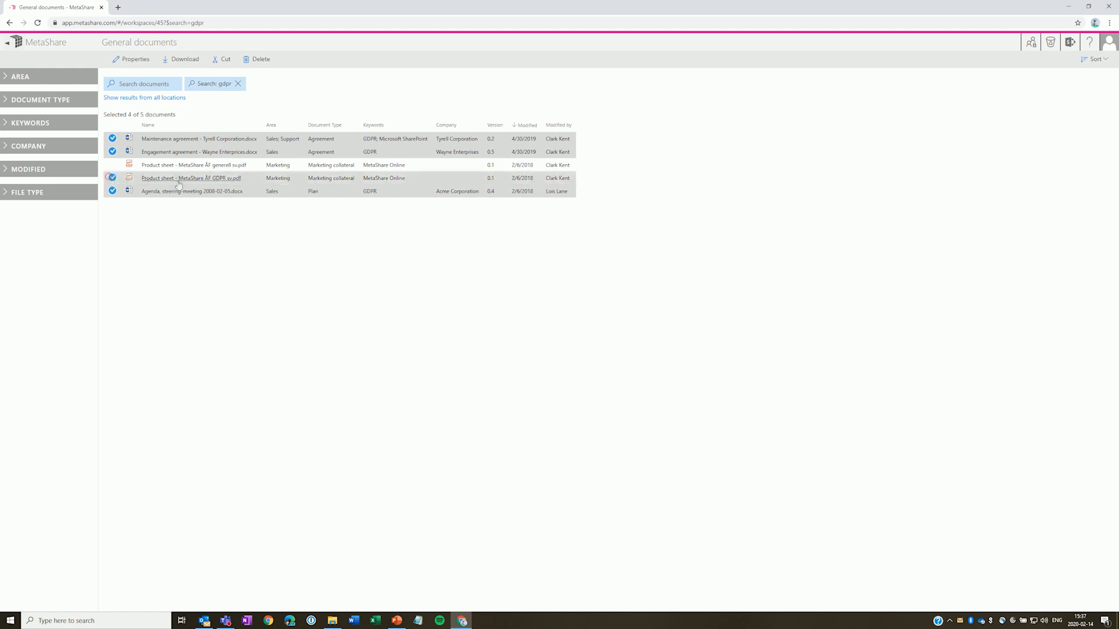
Step: View the general MetaShare product sheet PDF for its GDPR mention, close it, and remove the "gdpr" search
click(206, 169)
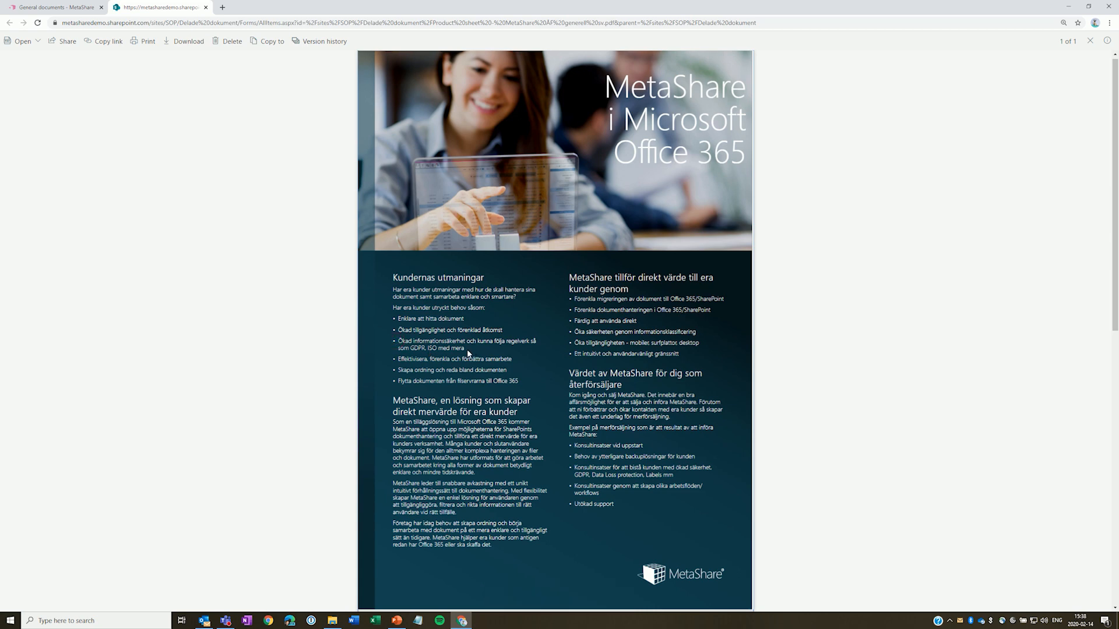
key(ctrl+w)
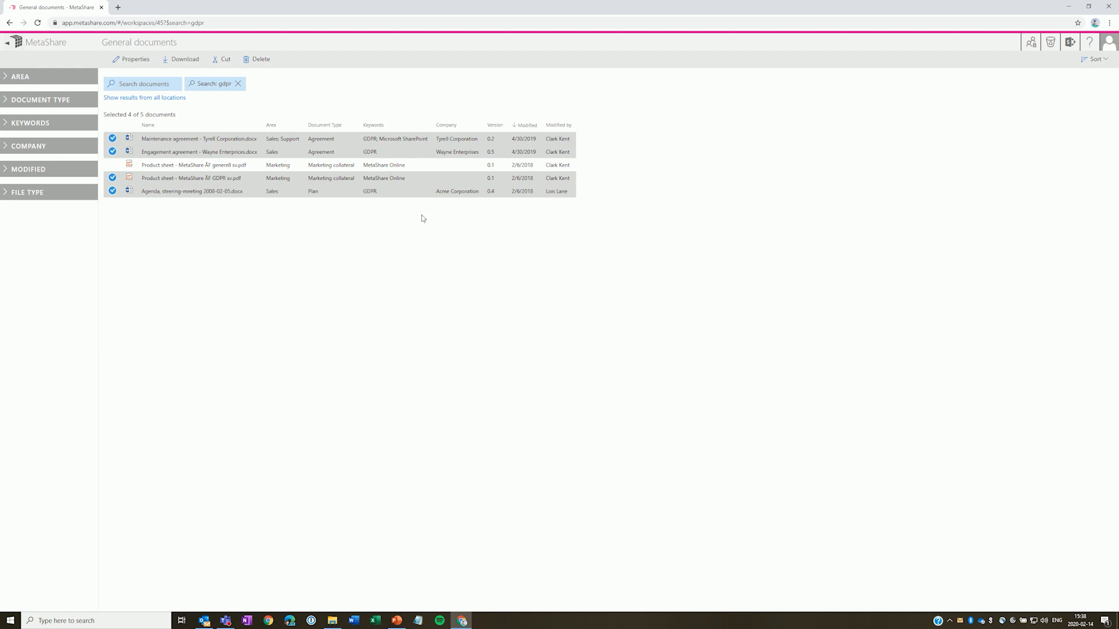
click(238, 84)
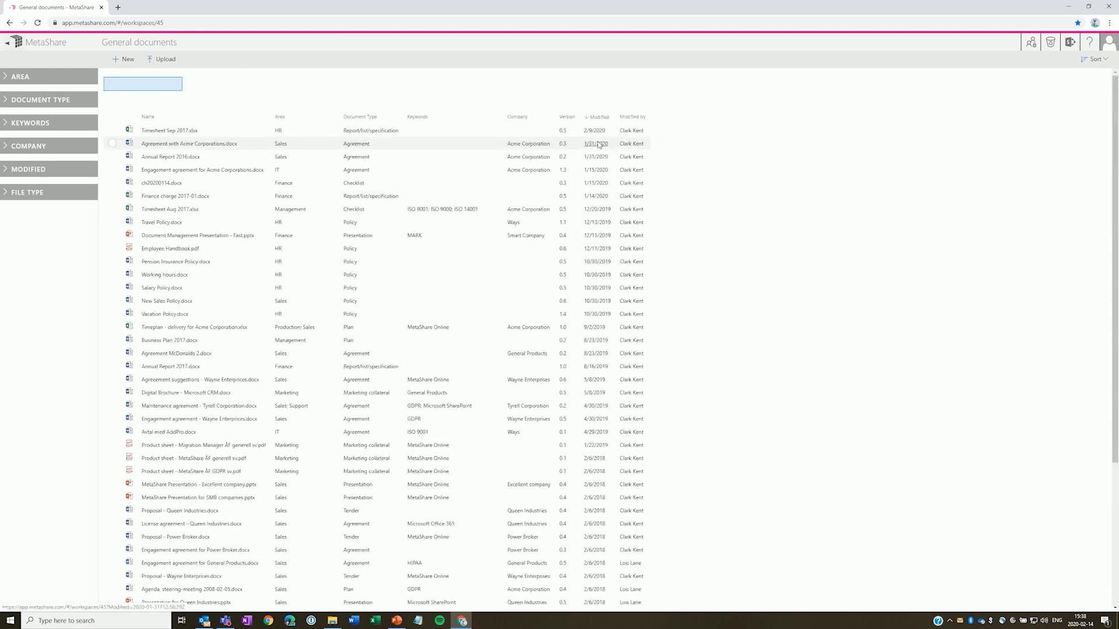
click(791, 154)
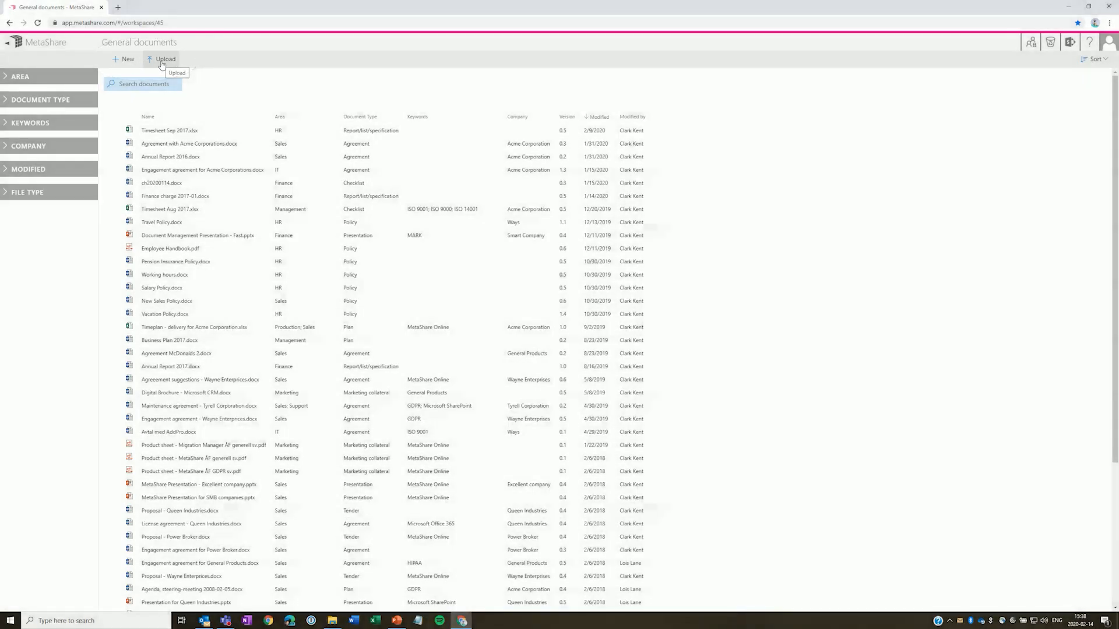
Step: Start a new document and name it "MetaShare agreement - Coors"
click(124, 60)
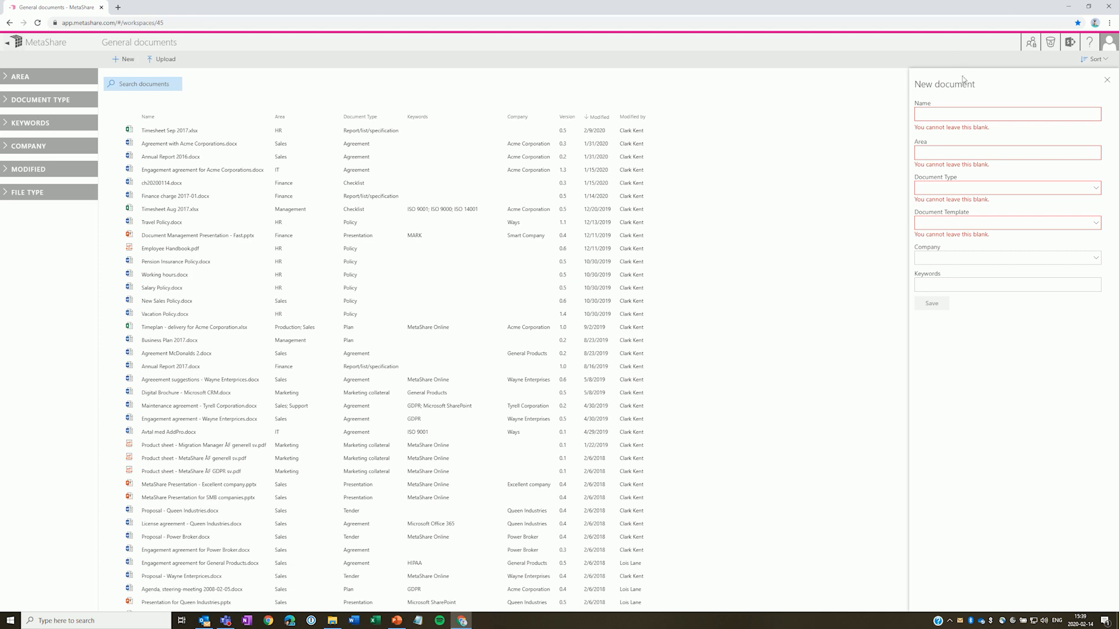
click(950, 113)
text(MetaShare agreement - coors)
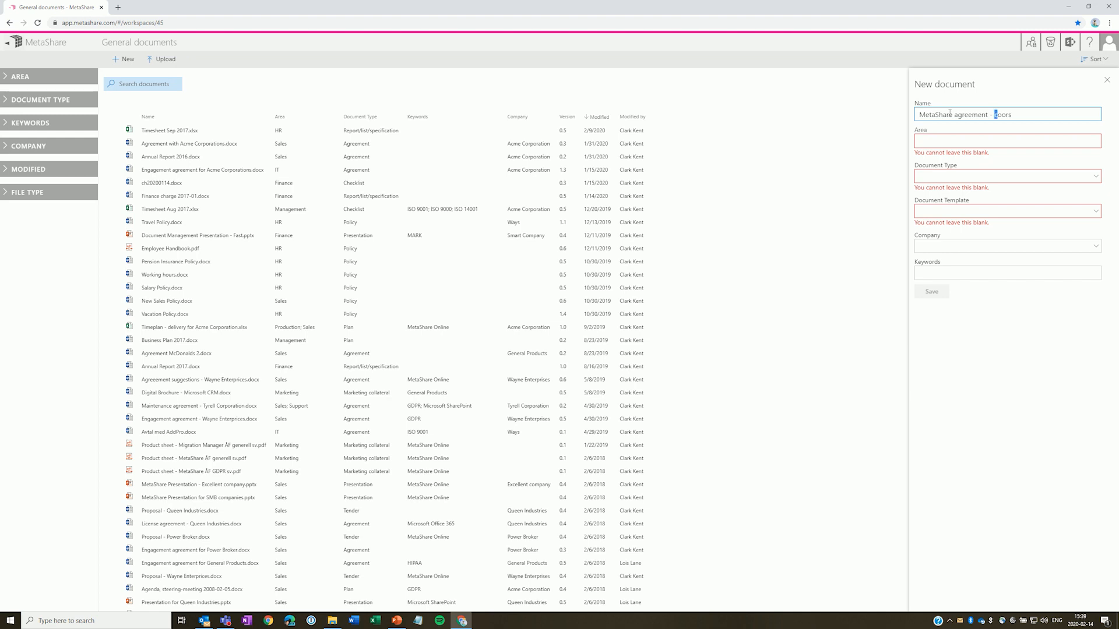
text(C)
Step: Set the new document's area to Sales and its document type to Agreement
click(965, 140)
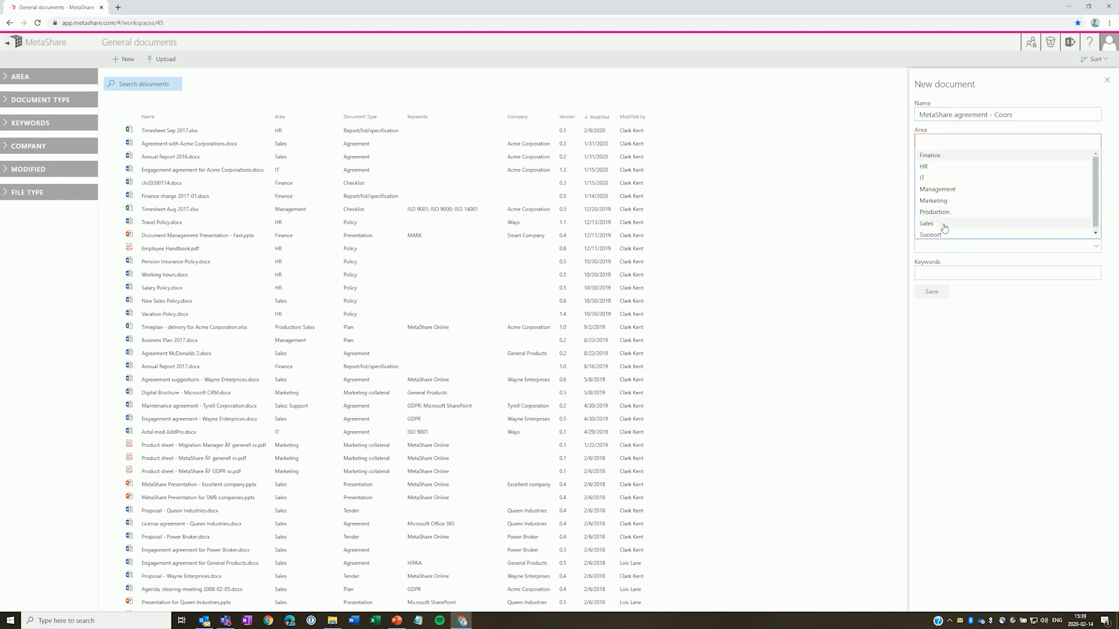
click(944, 224)
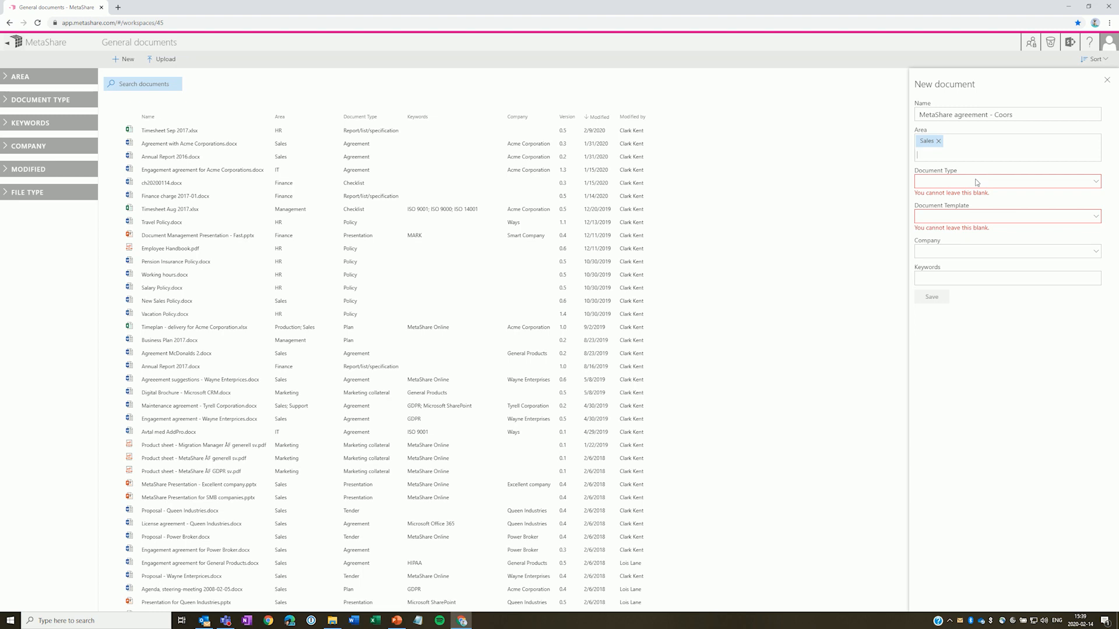
click(976, 182)
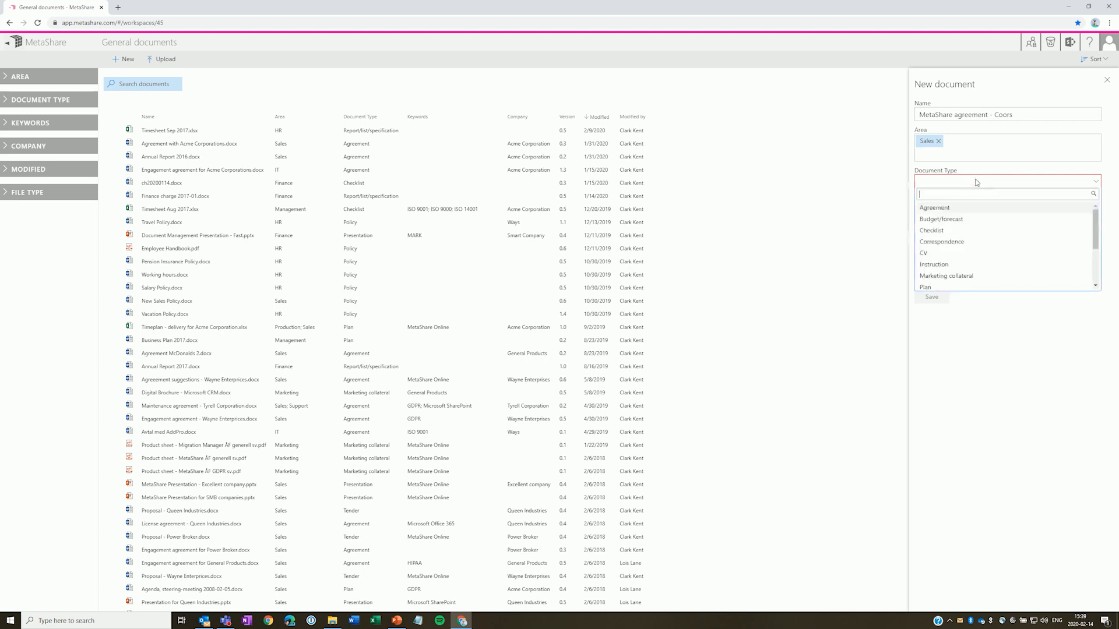
click(954, 209)
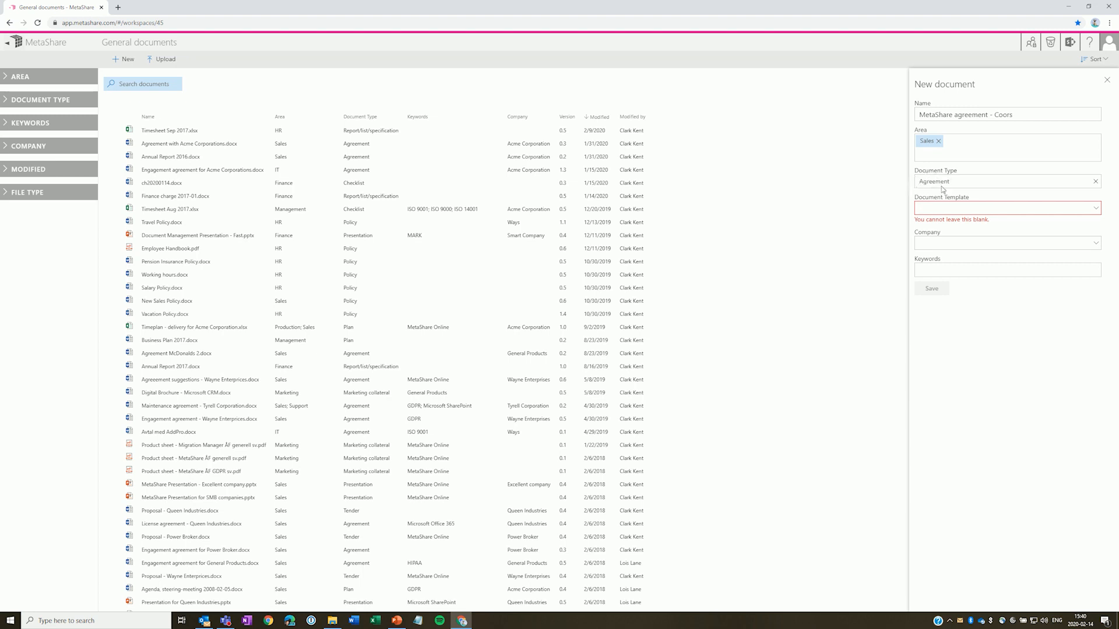
Step: Look through the suggested and other document templates, search them for "word", and clear that search
click(952, 208)
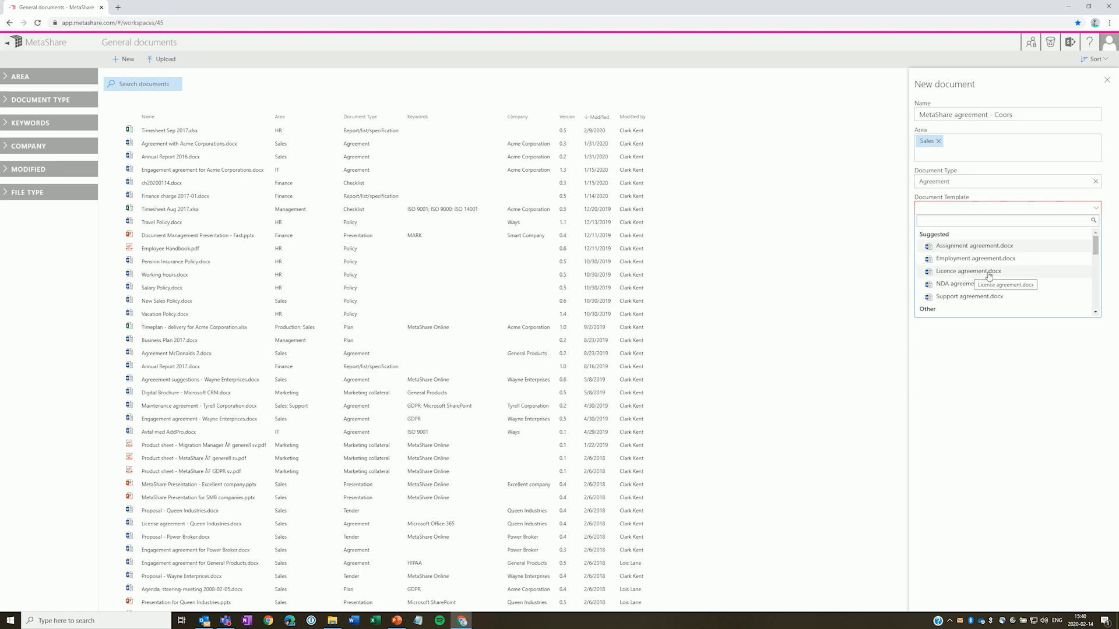
scroll(988, 276, down, 8)
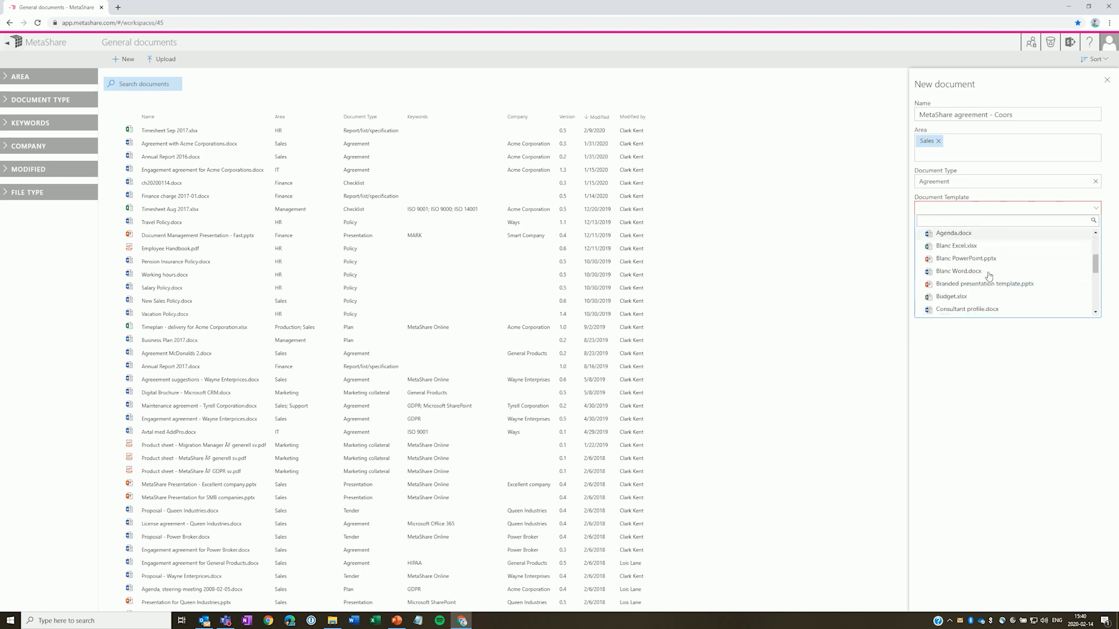
scroll(988, 276, up, 6)
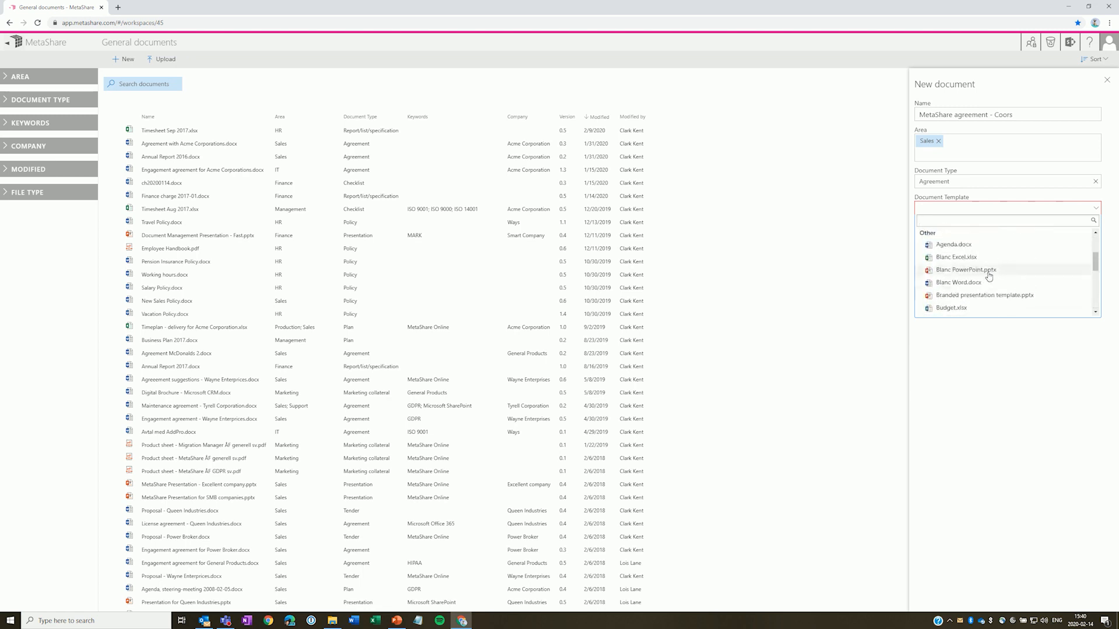
scroll(988, 277, up, 4)
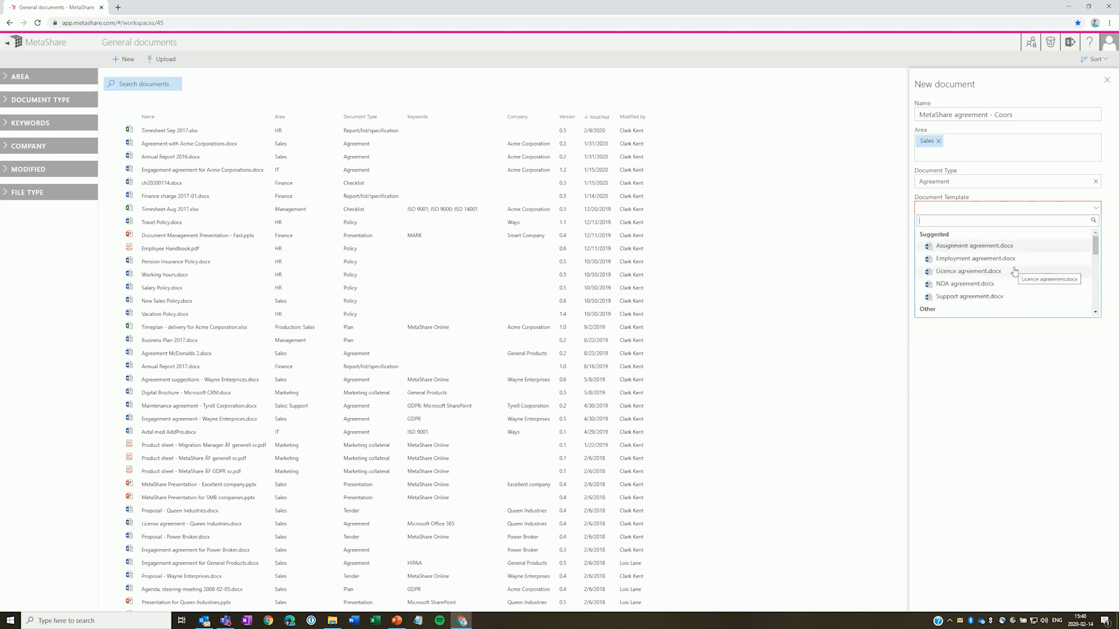
text(word)
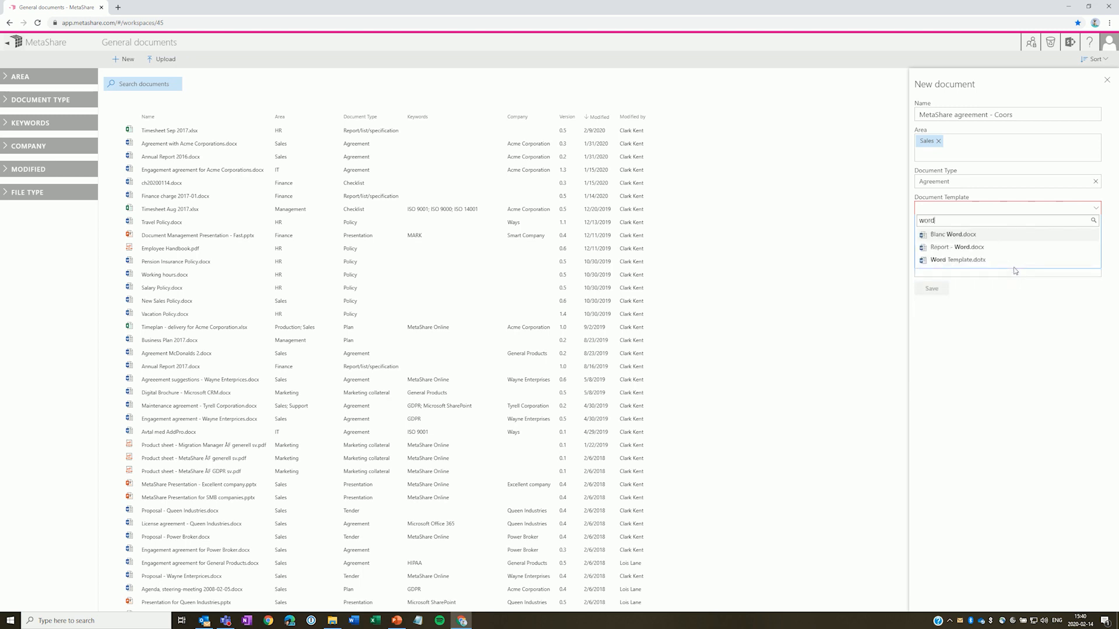
key(BackSpace)
key(BackSpace)
key(BackSpace)
key(BackSpace)
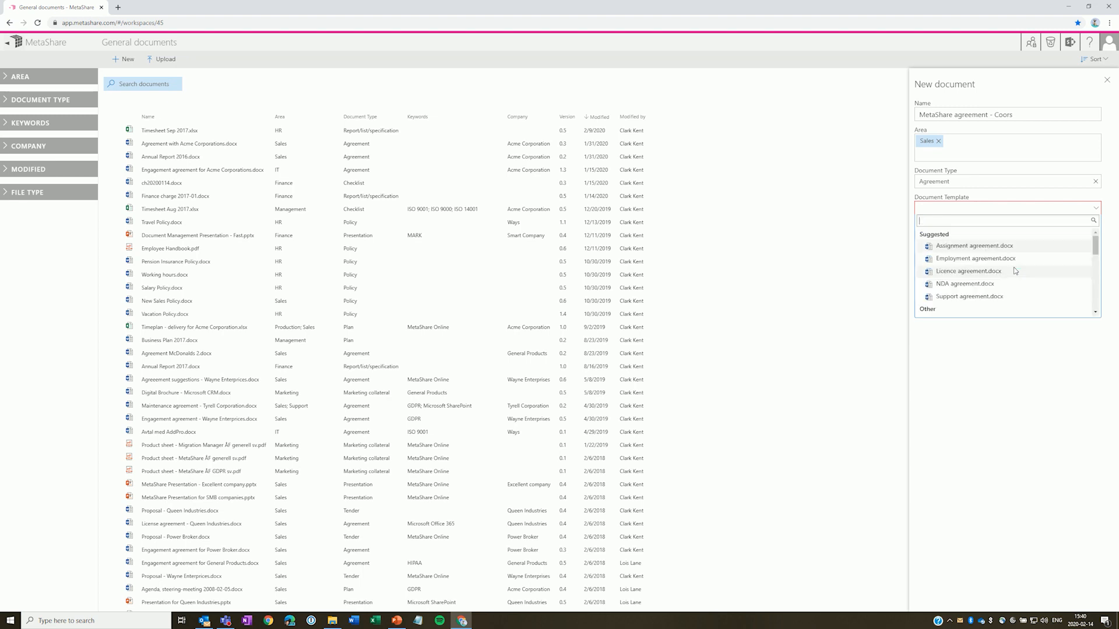
Step: Switch the document type to CV to view its suggested templates, and return it to Agreement
click(978, 183)
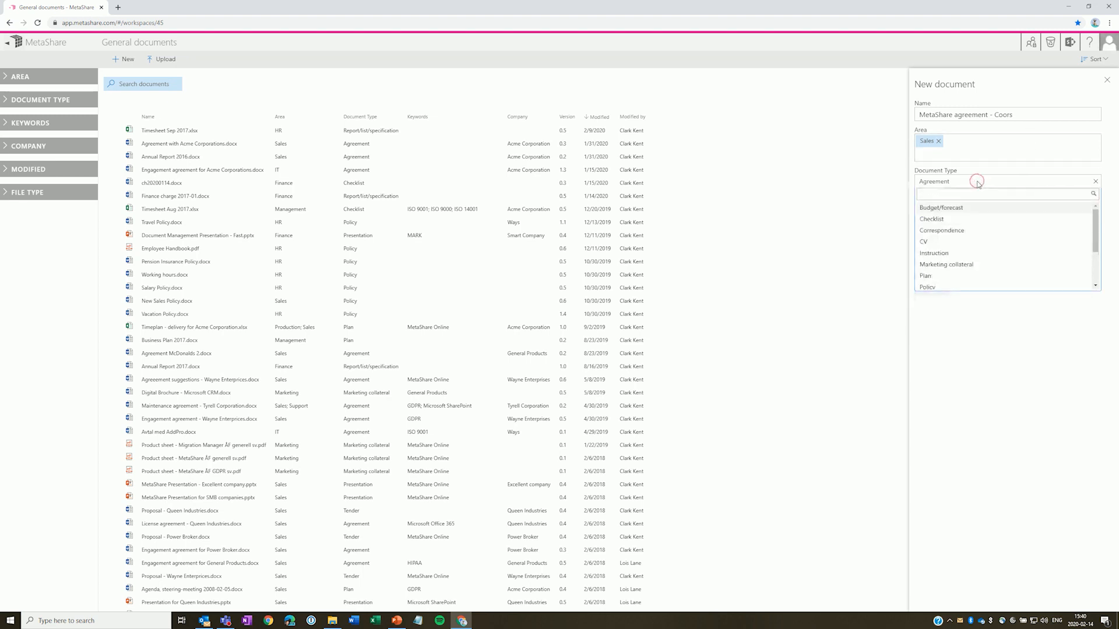
click(958, 243)
click(973, 211)
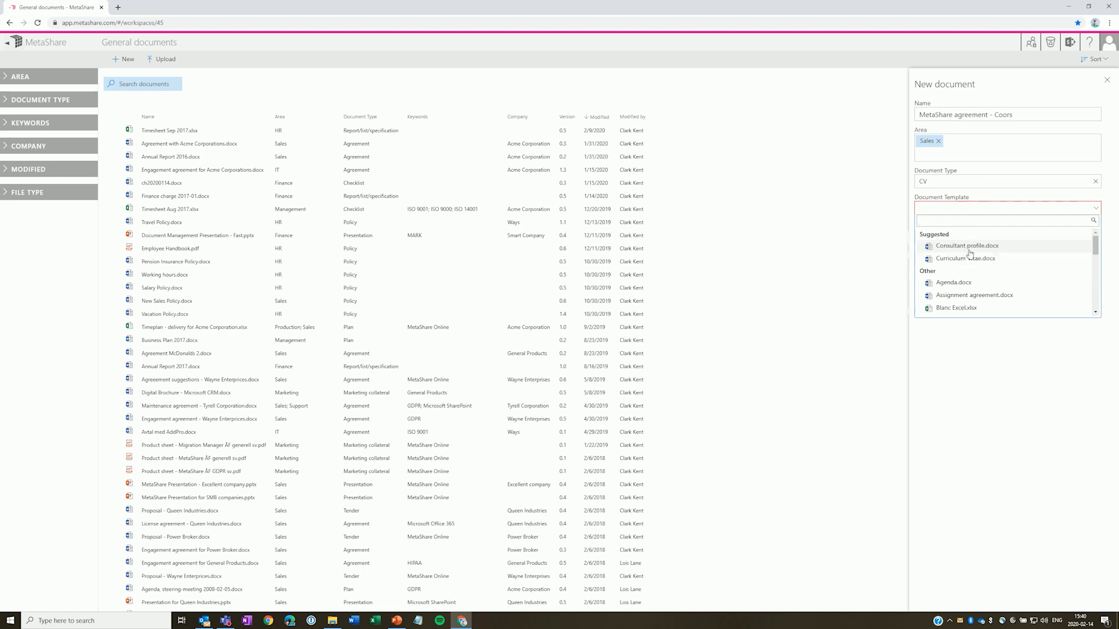
click(982, 181)
click(969, 211)
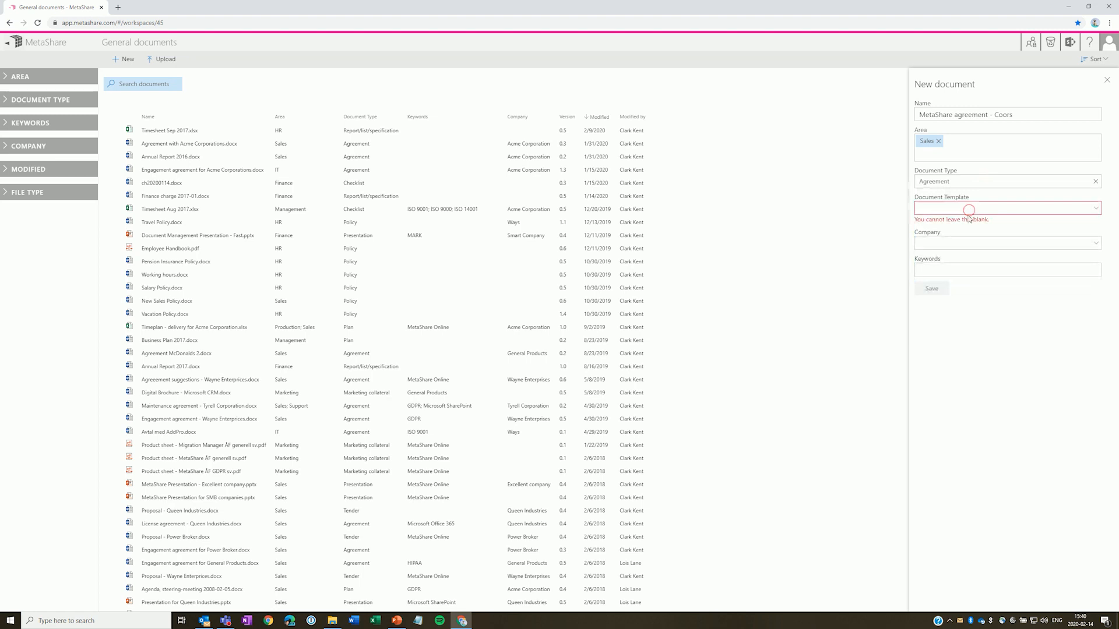
Step: Choose Licence agreement.docx as the document template and save the new document
click(970, 208)
click(965, 272)
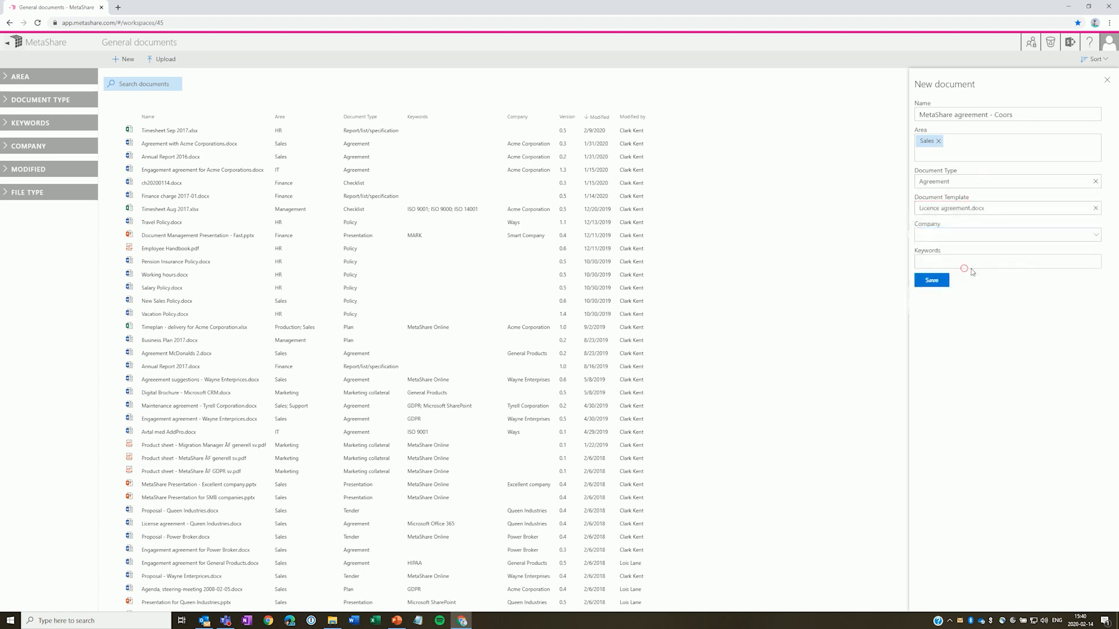
click(932, 281)
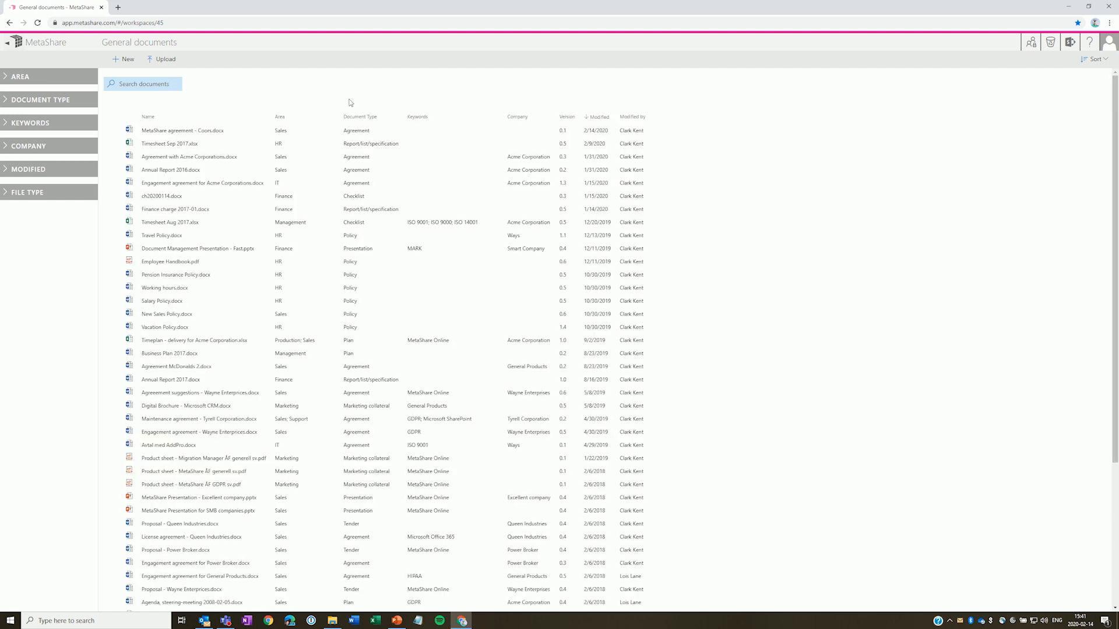
Step: Filter the documents by area Sales and document type Agreement, and check the prefilled metadata of a new document without creating it
click(111, 132)
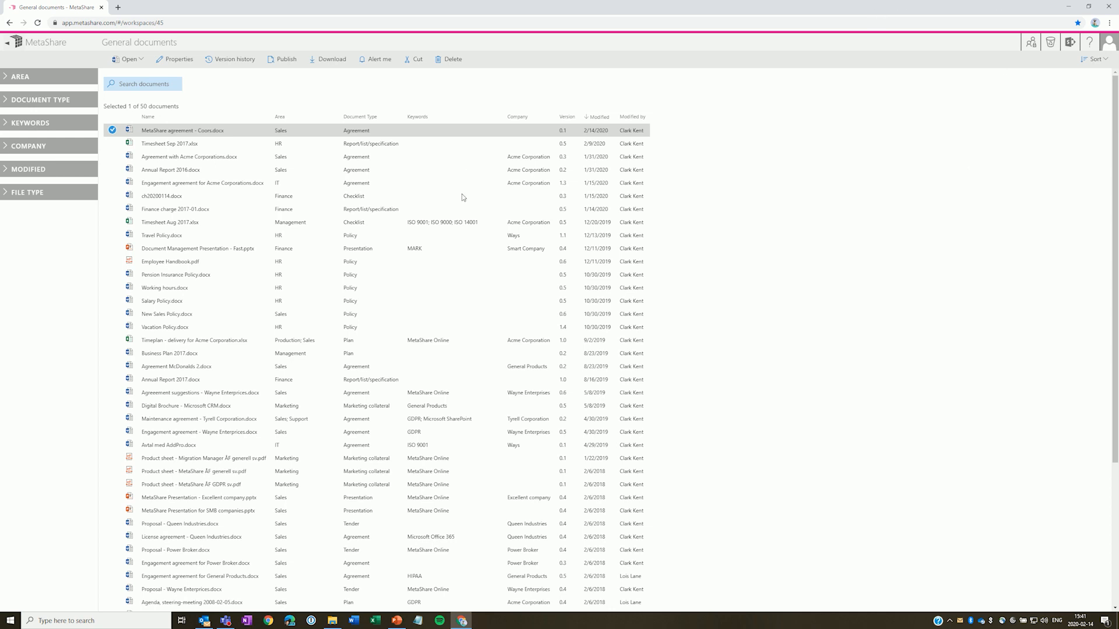
click(112, 130)
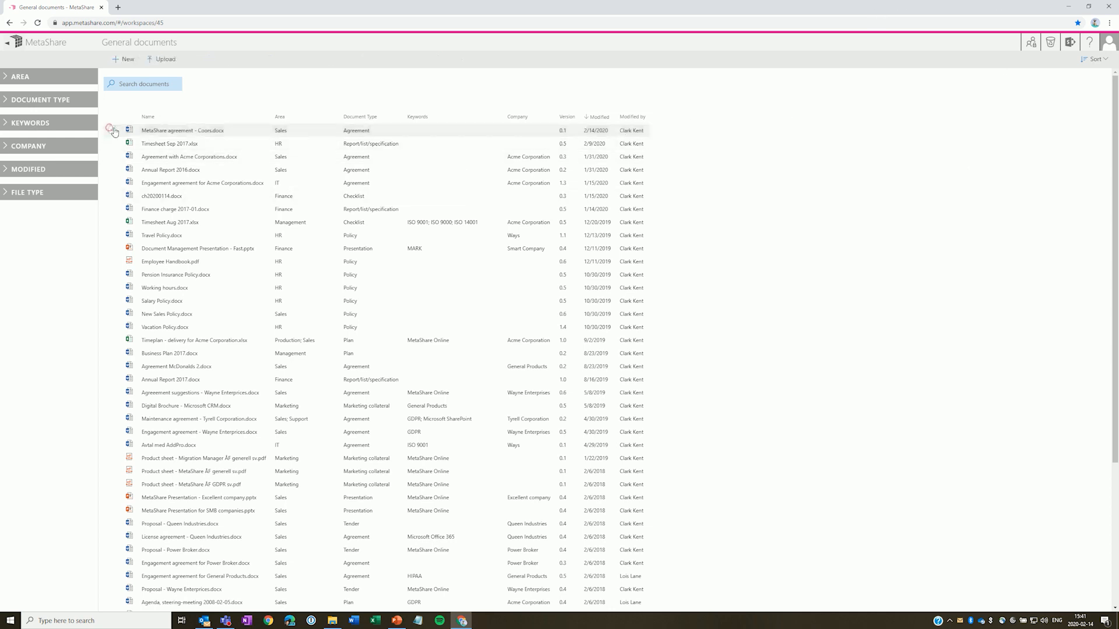
click(282, 130)
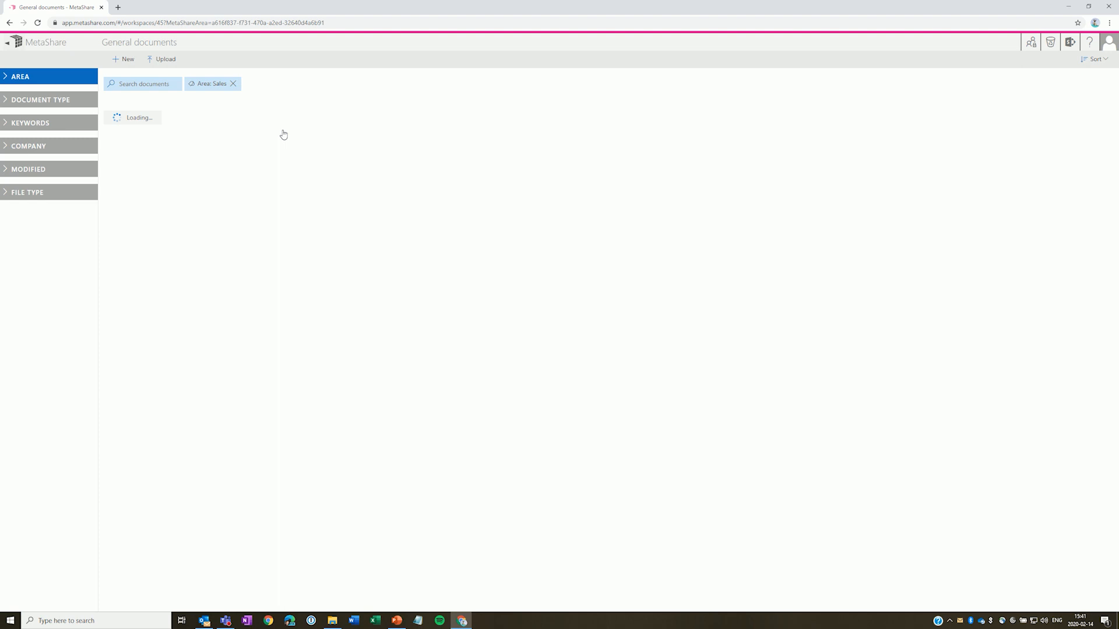
click(347, 134)
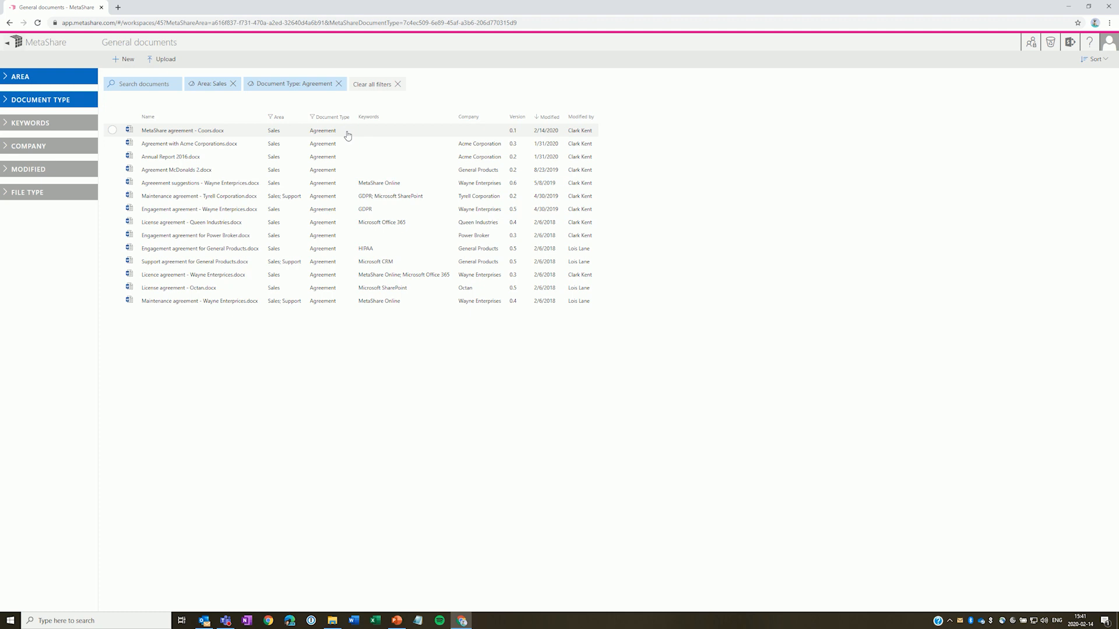
click(124, 59)
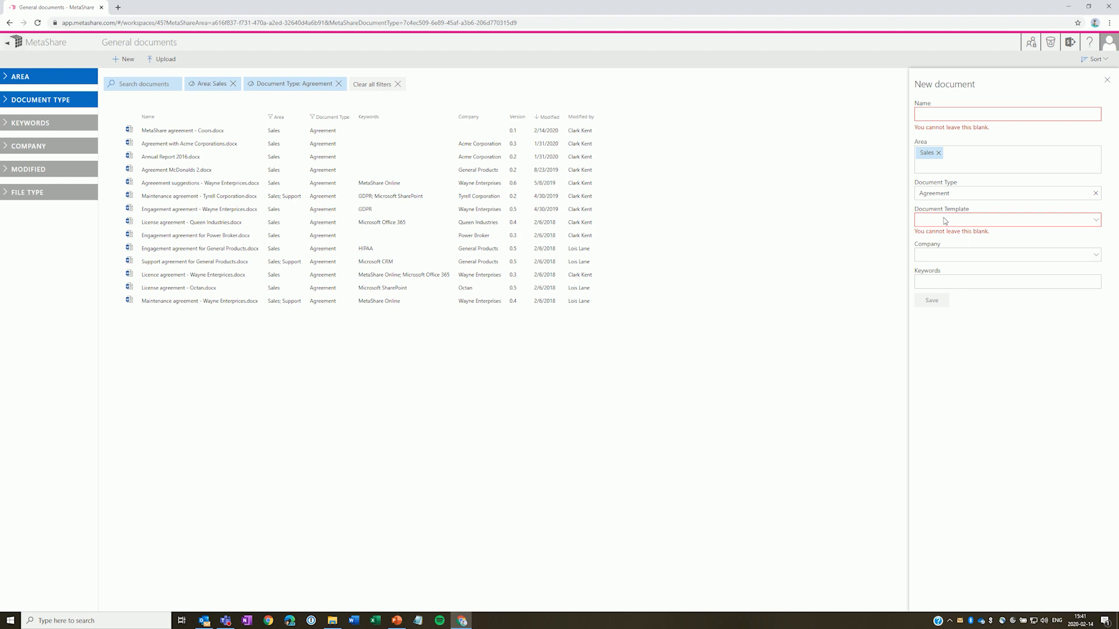
click(1106, 79)
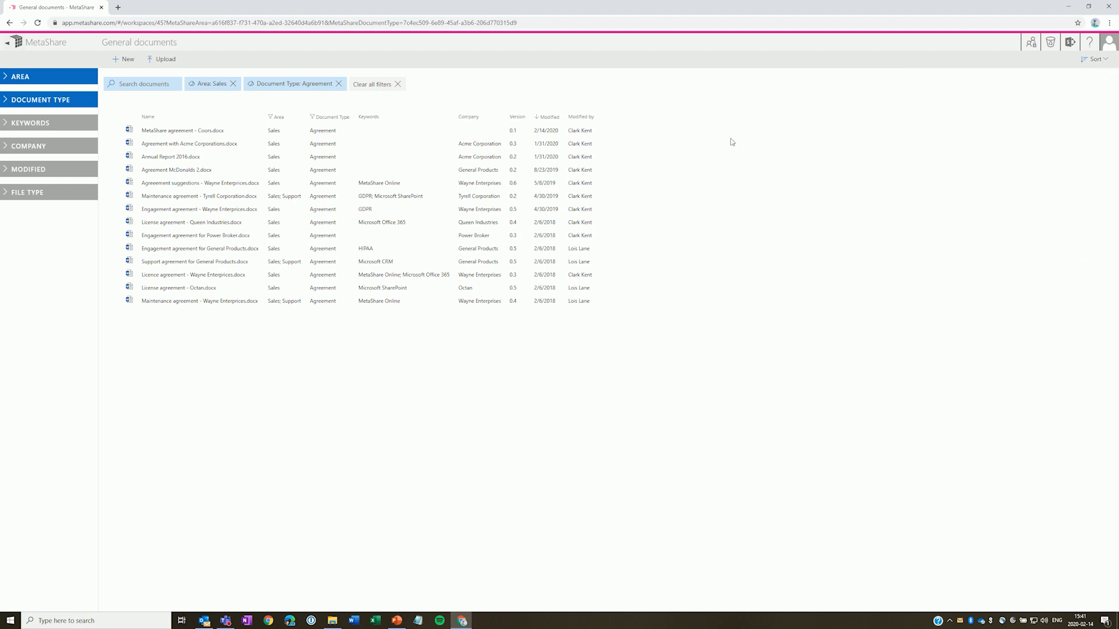
Step: Open MetaShare agreement - Coors.docx in Word, replace the first agenda item's placeholder with "Hfhkjhkhgdf lkdh ldsh", and close the document
click(190, 131)
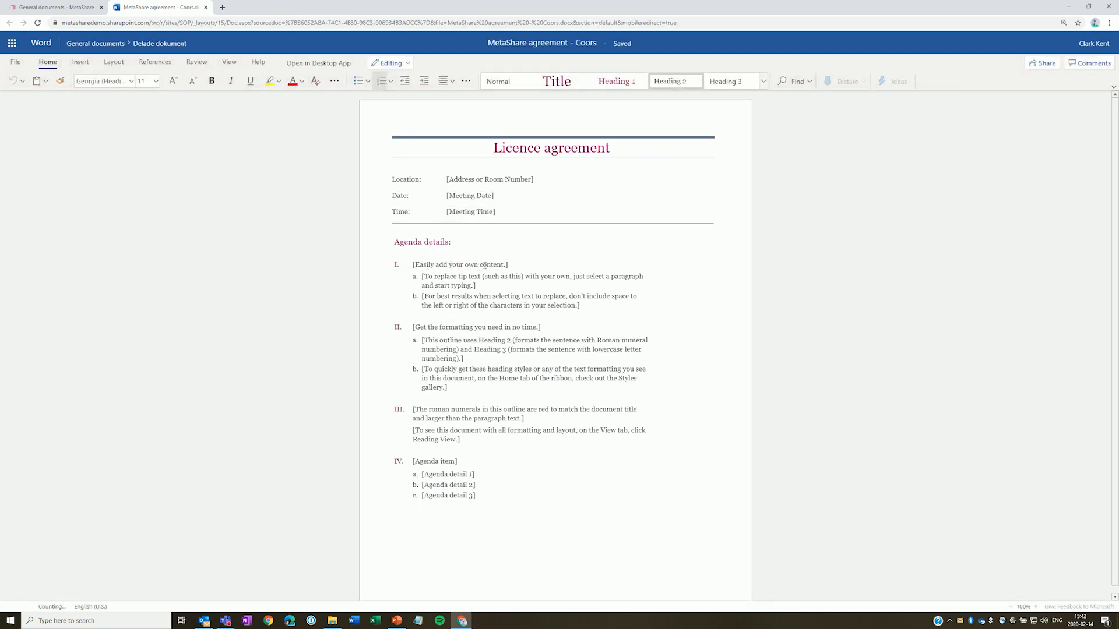
click(485, 265)
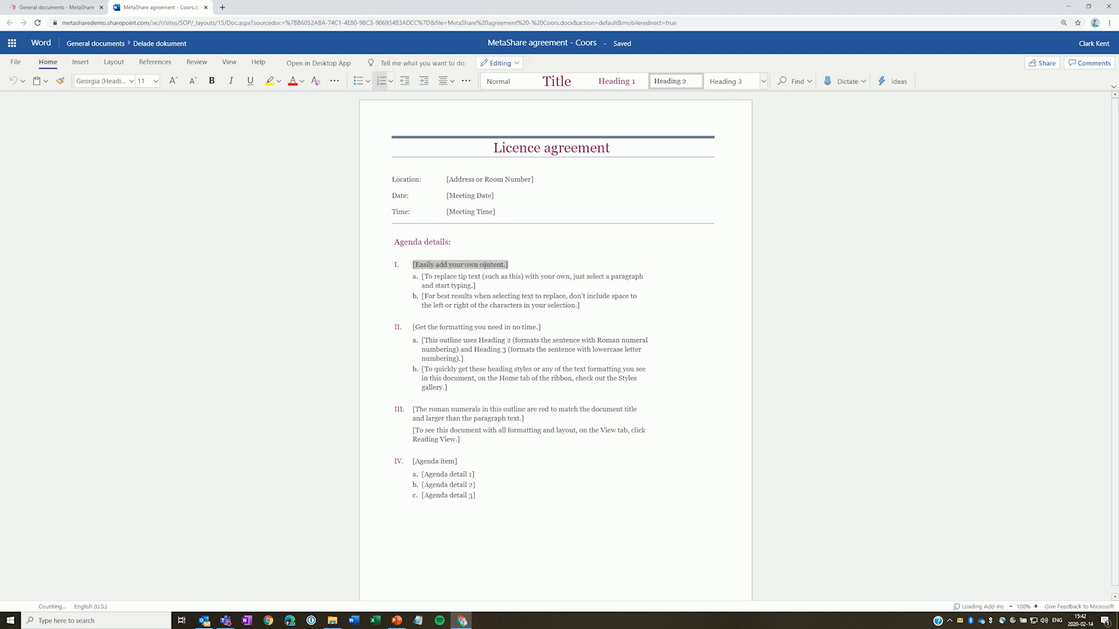
text(hfhkjhkhgdf lkdh ldsh)
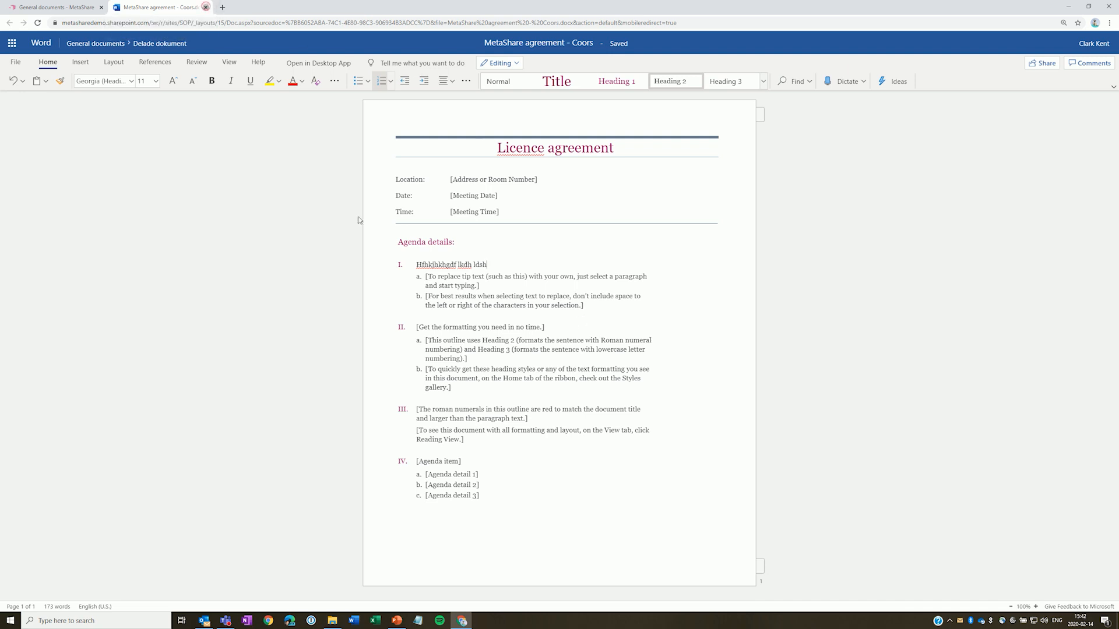
click(206, 7)
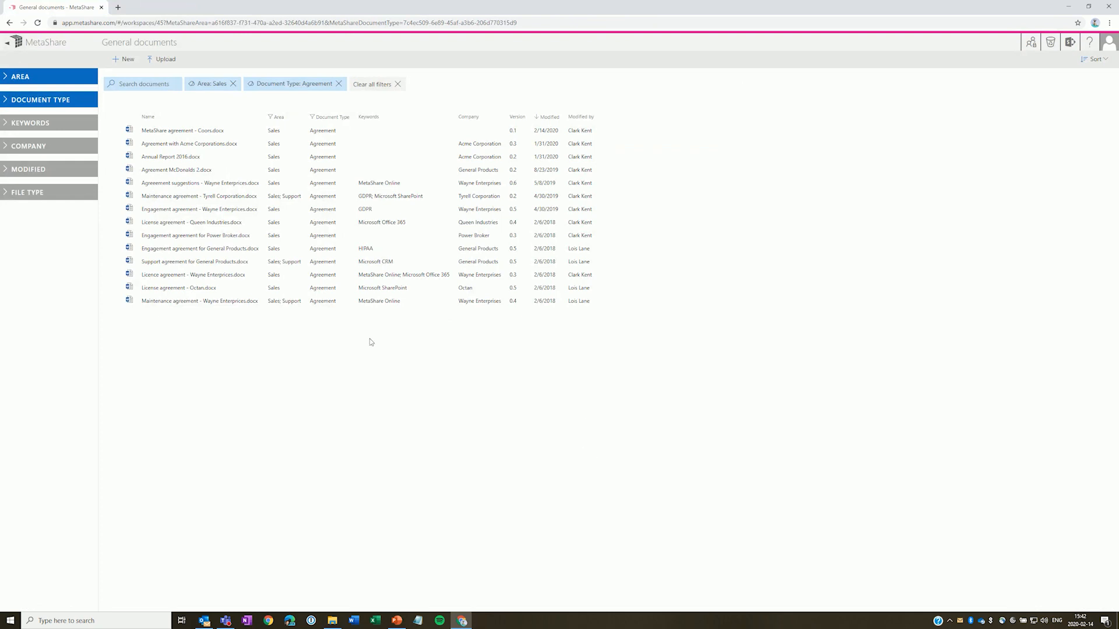
Step: Set the company of MetaShare agreement - Coors.docx to Coors and save its properties
click(112, 131)
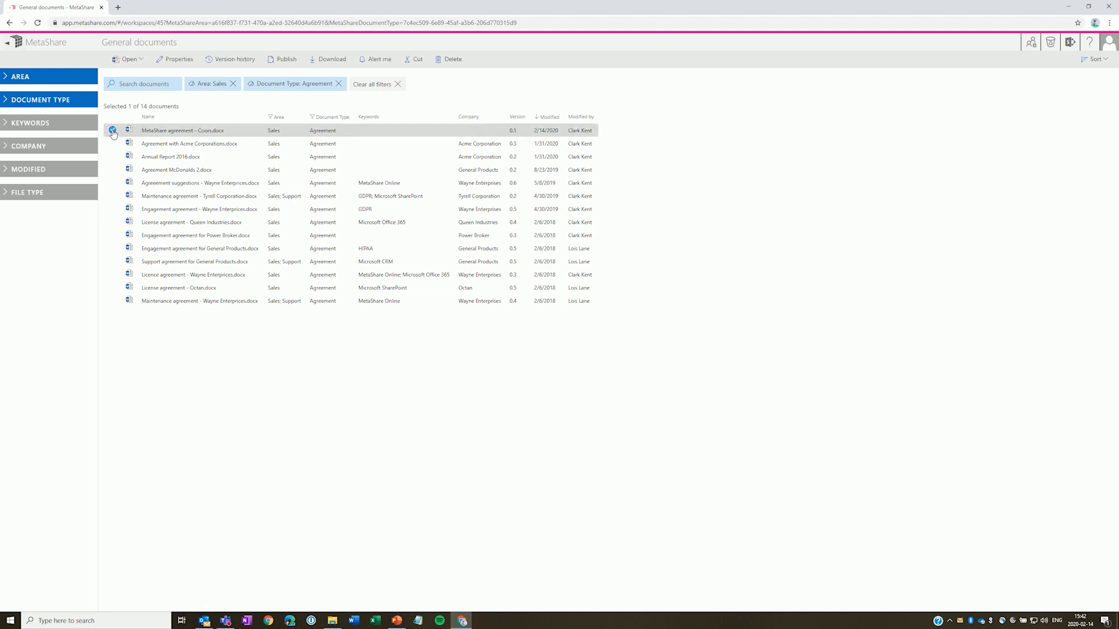
click(178, 60)
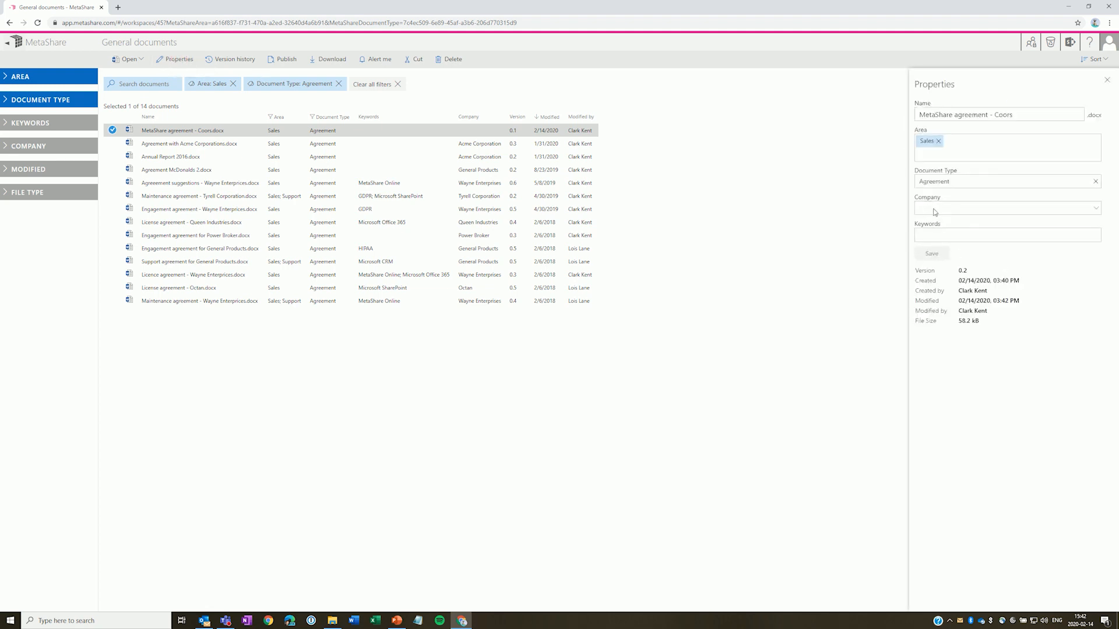
click(934, 208)
text(coo)
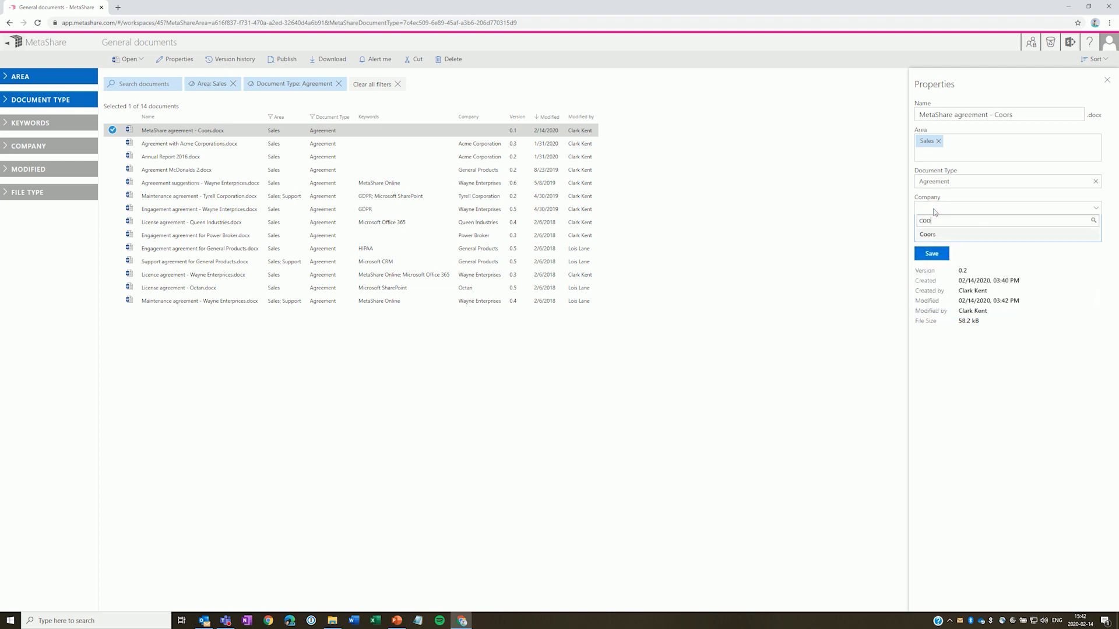
key(Return)
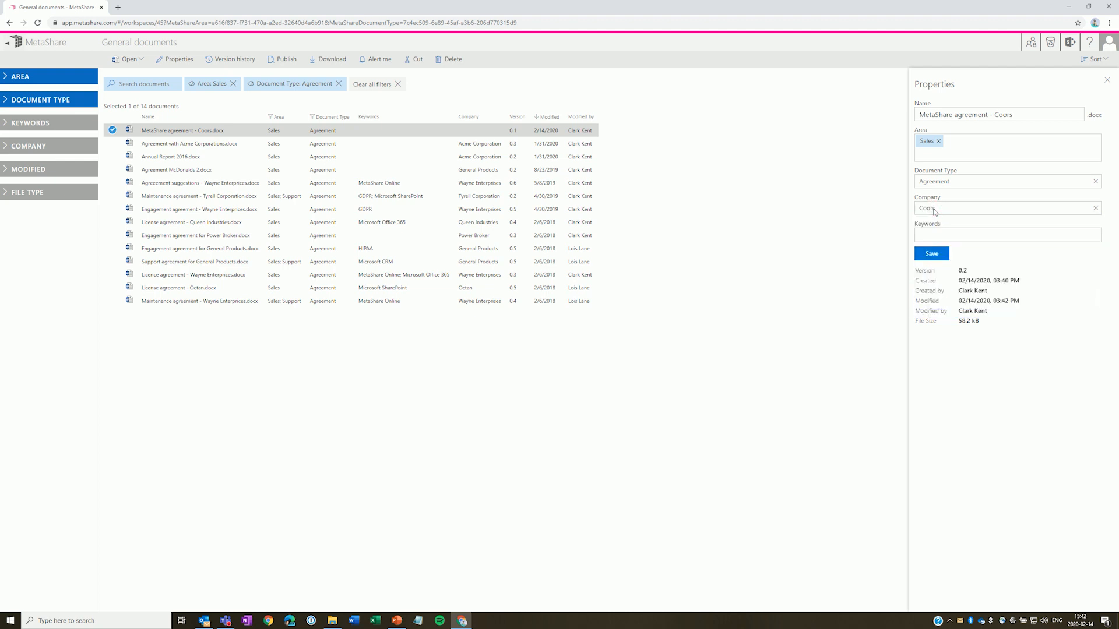
click(939, 255)
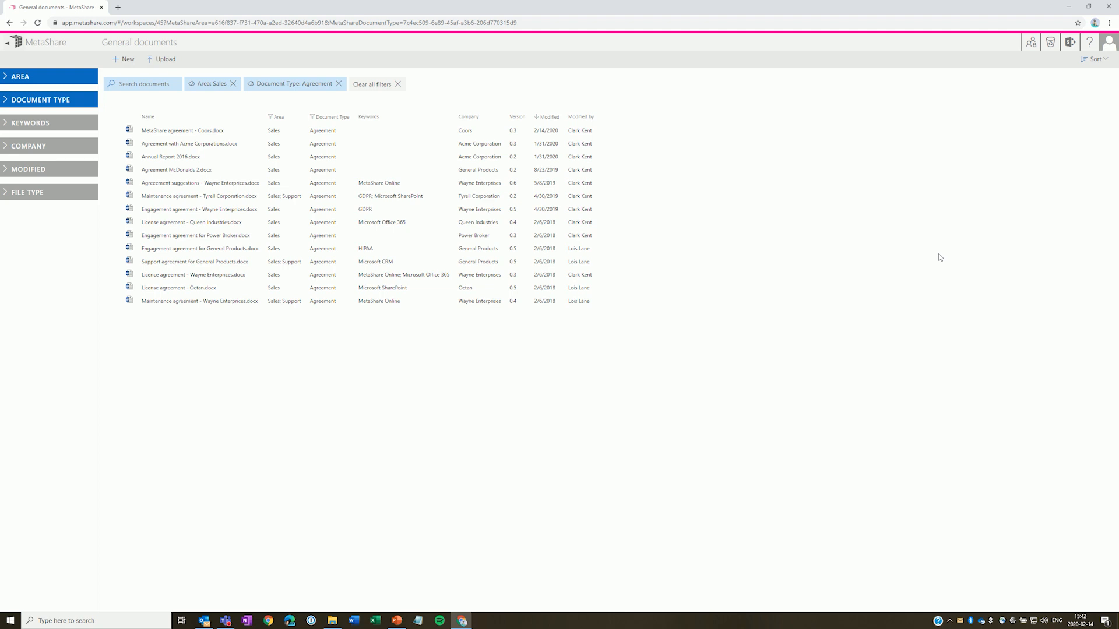
Step: Examine the version history of MetaShare agreement - Coors.docx for the company change, close it, and deselect the document
click(114, 131)
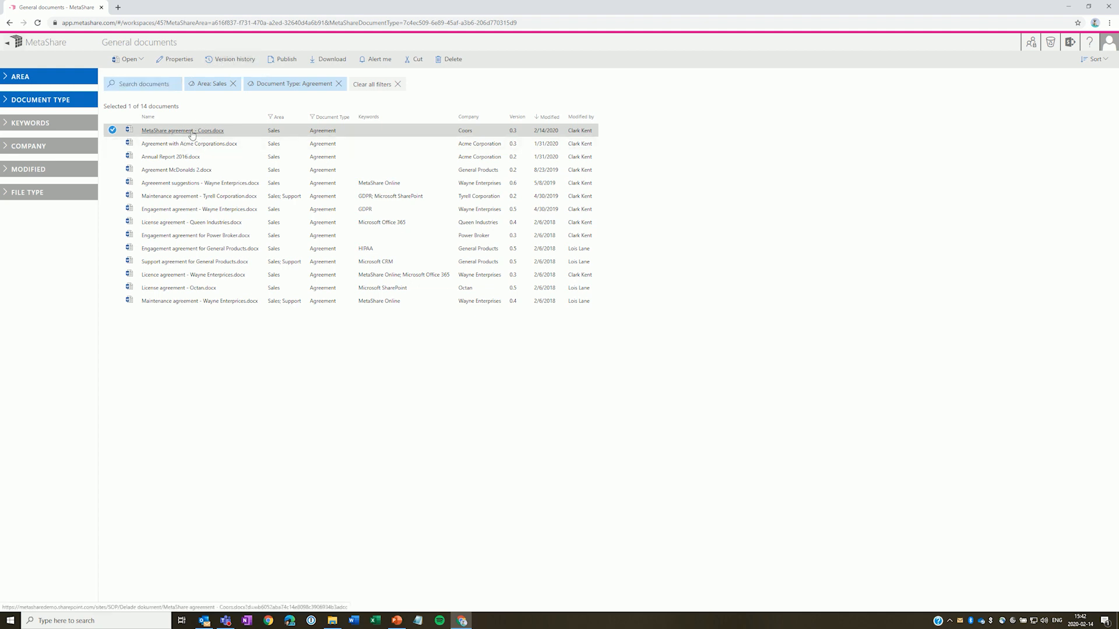
click(226, 60)
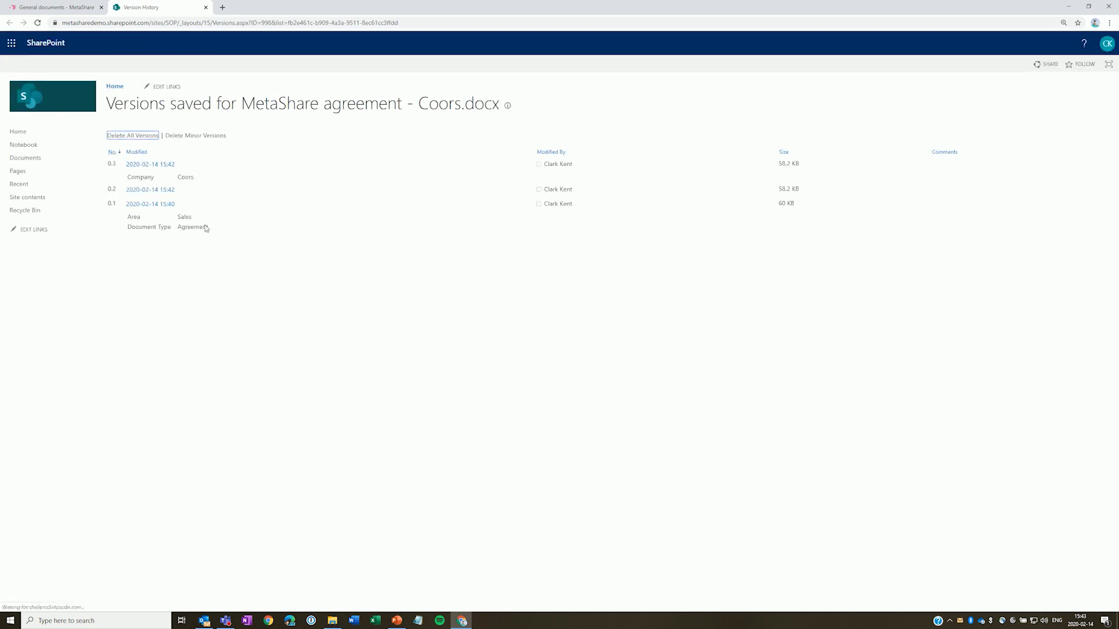
mouse_move(169, 203)
drag(193, 176, 122, 180)
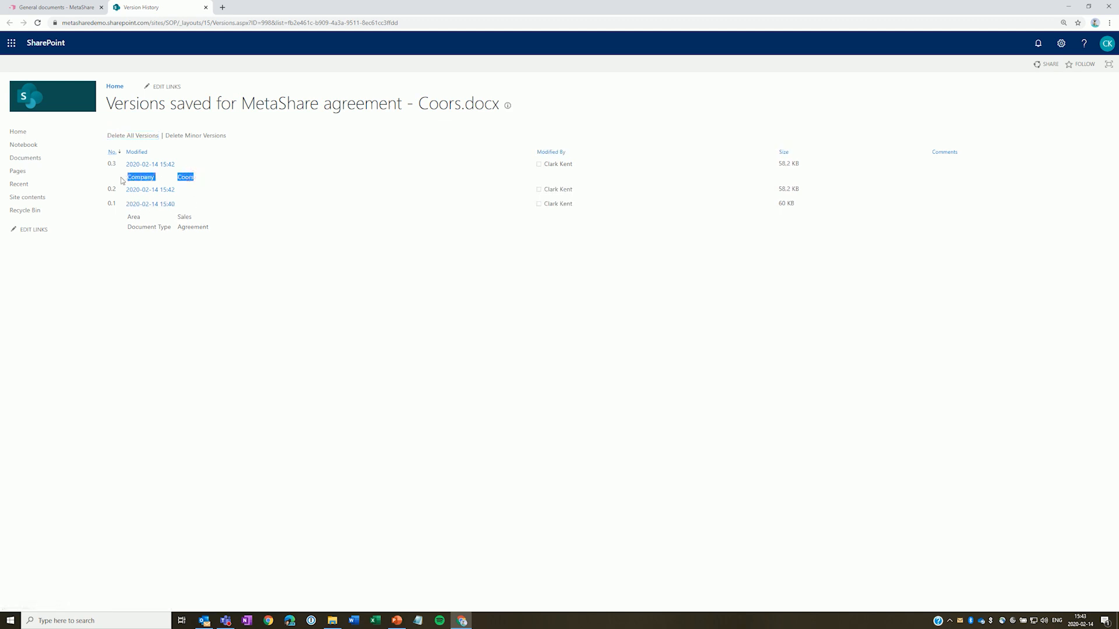
click(205, 8)
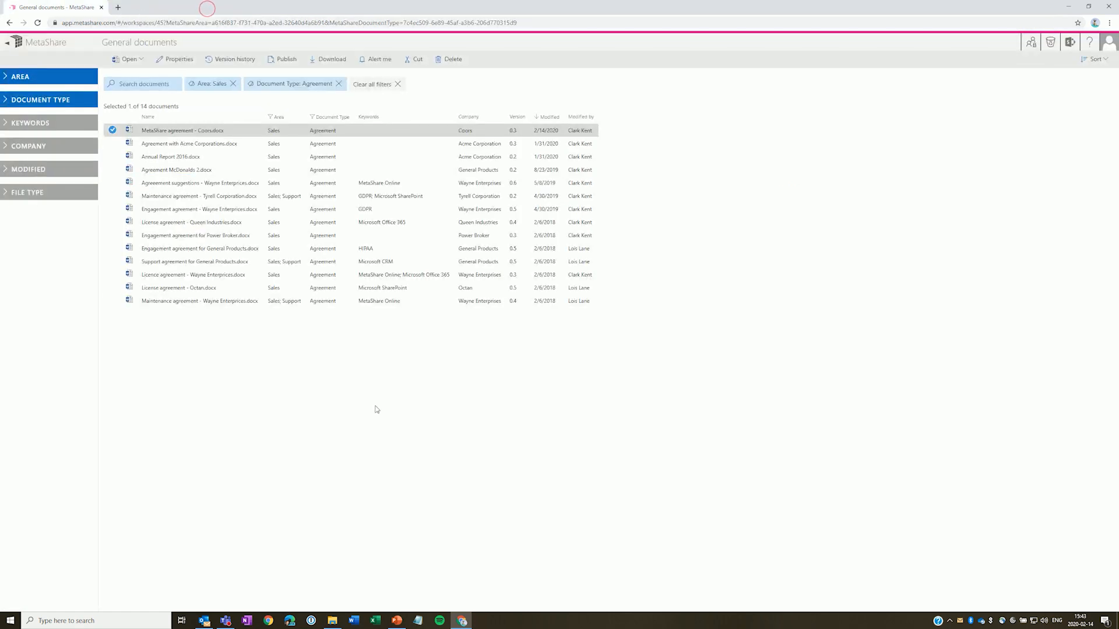
click(112, 130)
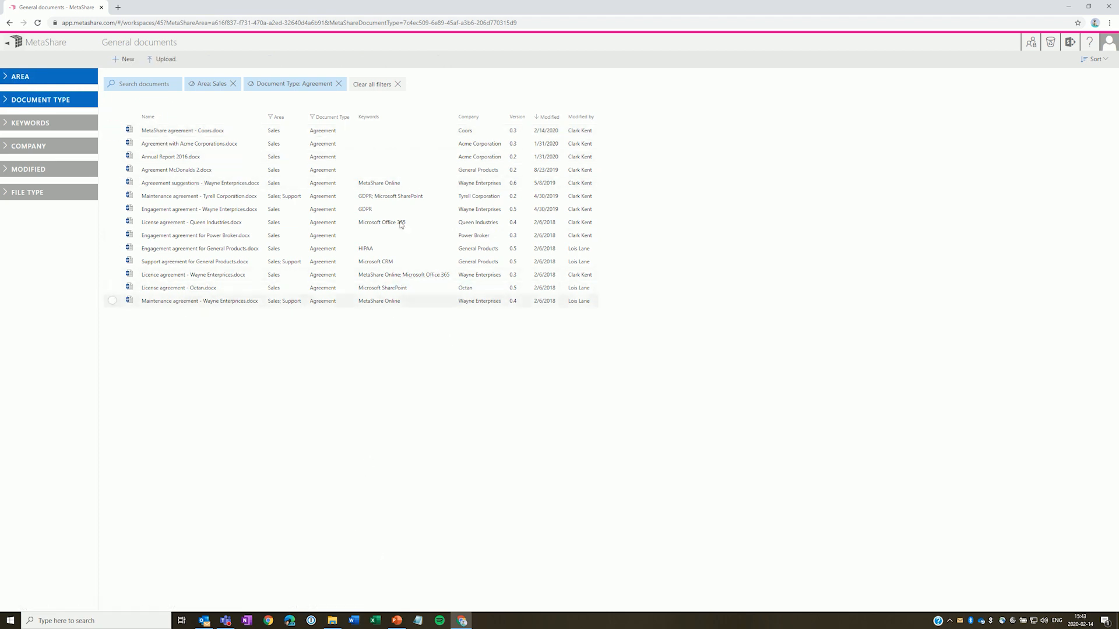
Step: Upload all files from File Explorer's 1.01 MS Word folder to the filtered workspace with area Sales and document type Agreement
click(165, 60)
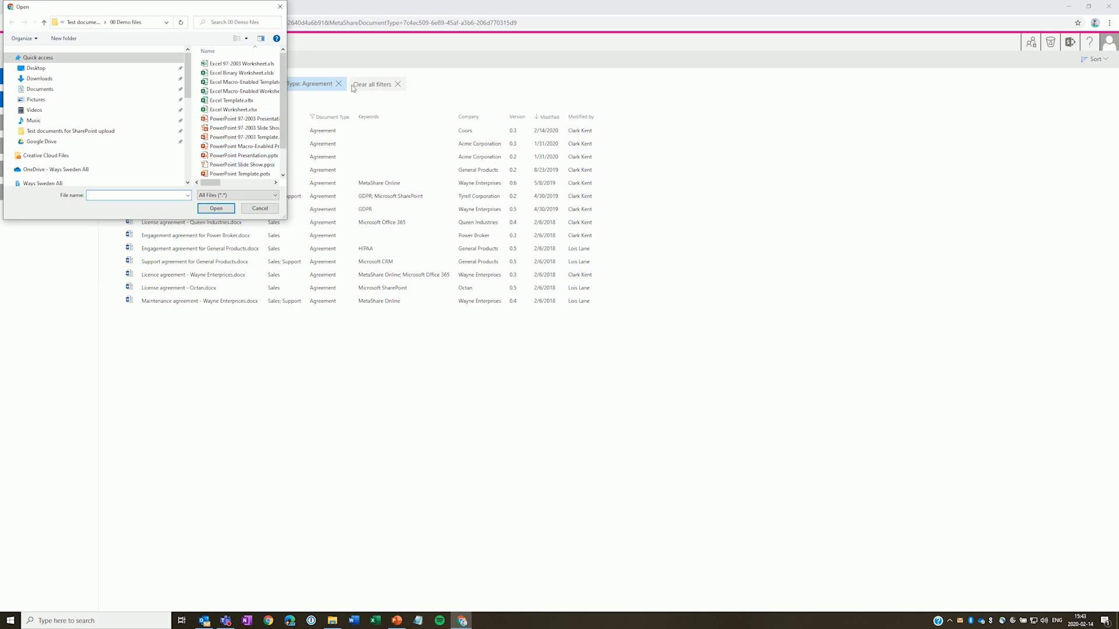
key(Escape)
click(332, 619)
drag(823, 188, 749, 288)
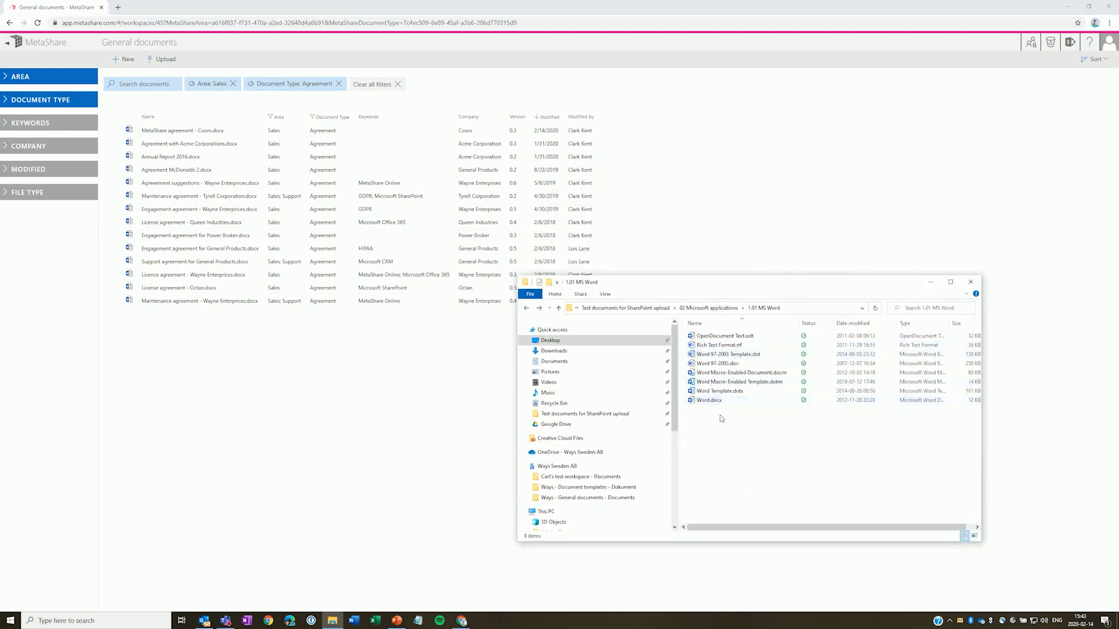
key(ctrl+a)
drag(726, 365, 423, 377)
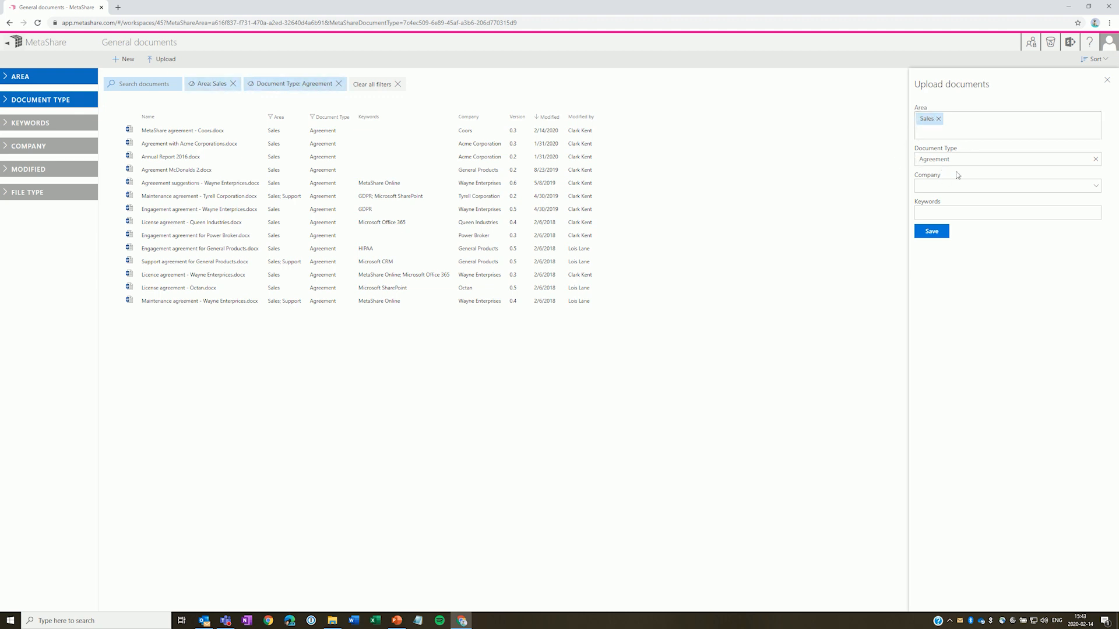
click(934, 233)
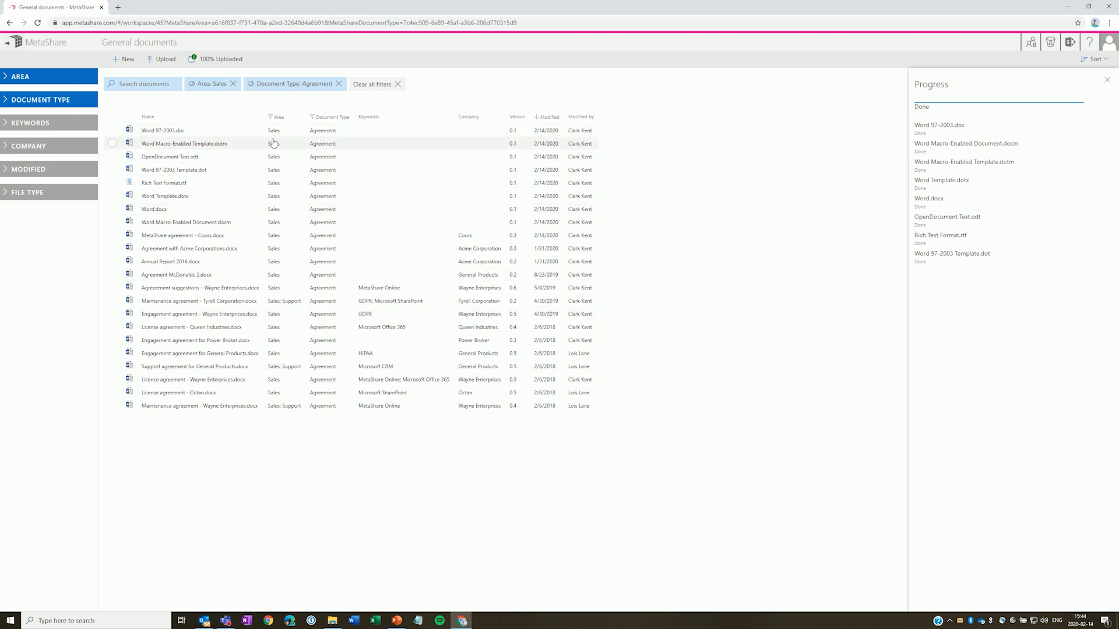
Step: Set the company of the eight newly uploaded Word and text files to Coors in one bulk property update
click(1107, 81)
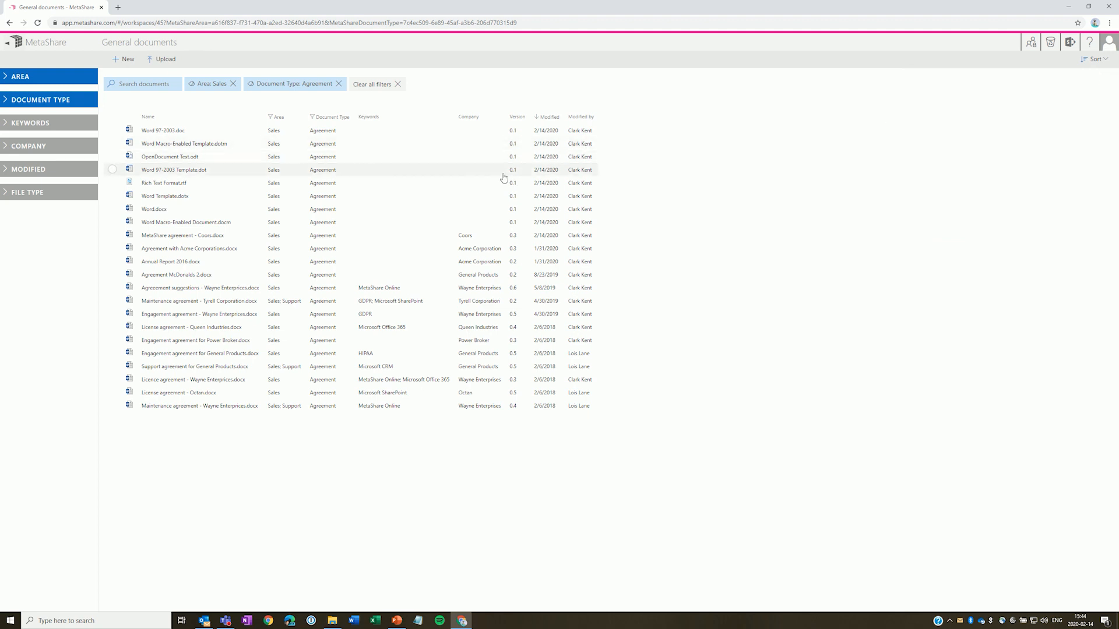
click(112, 222)
click(112, 209)
click(112, 196)
click(112, 183)
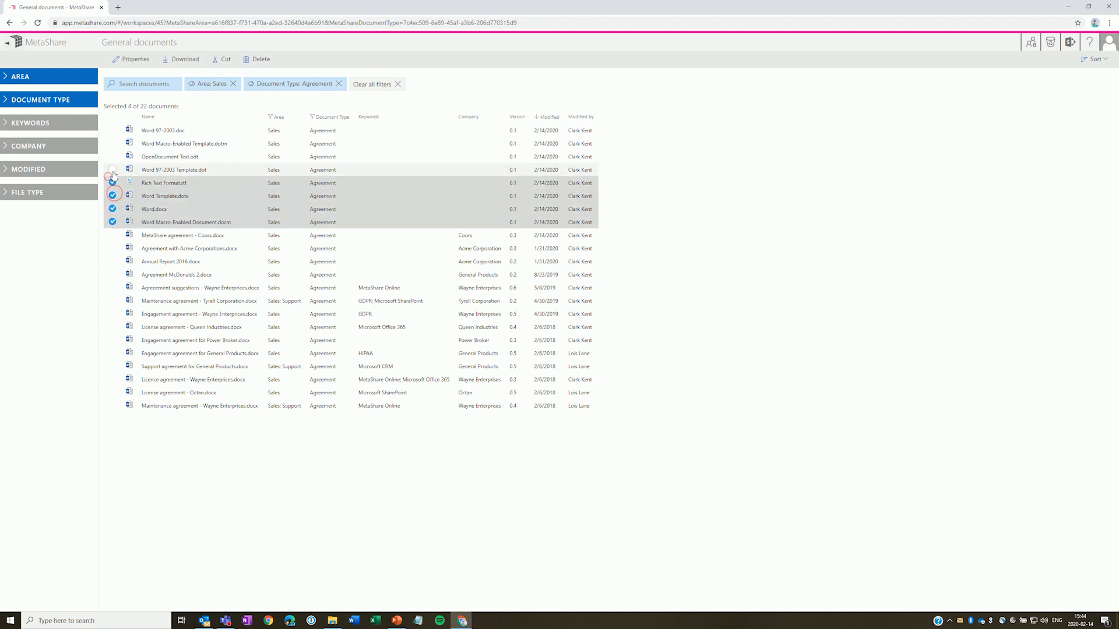
click(112, 170)
click(112, 156)
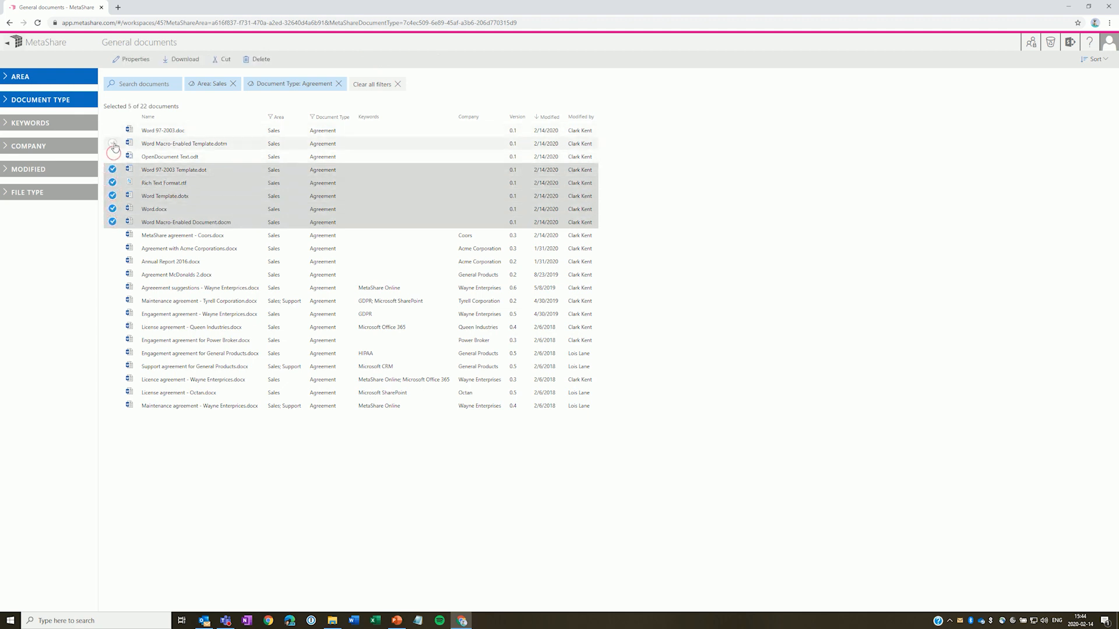
click(113, 143)
click(112, 131)
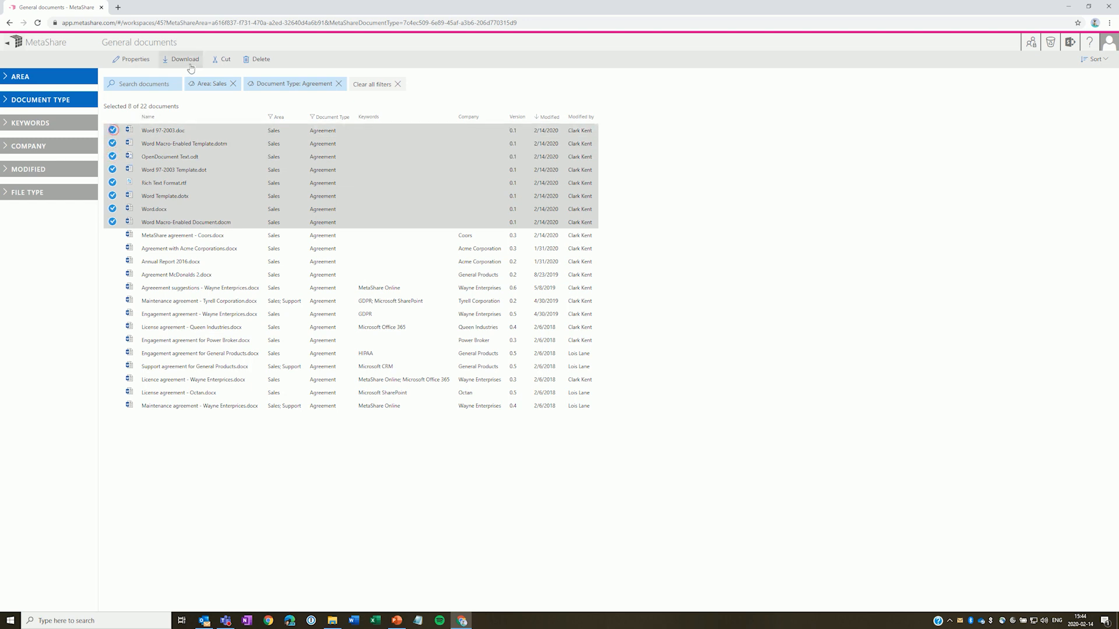
click(138, 63)
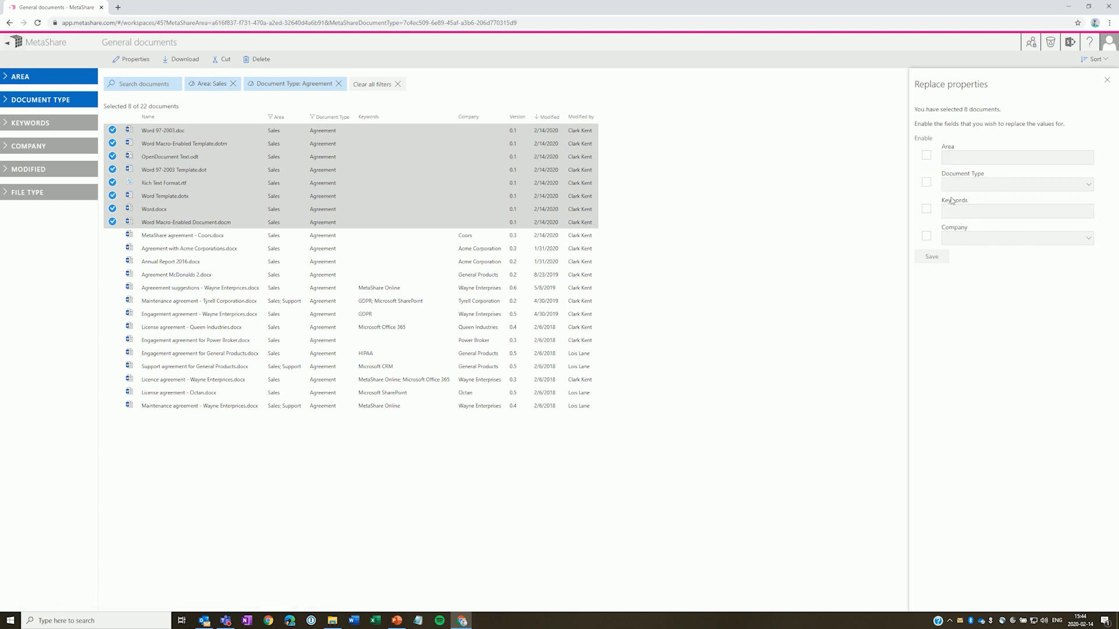
click(926, 237)
click(973, 241)
click(957, 287)
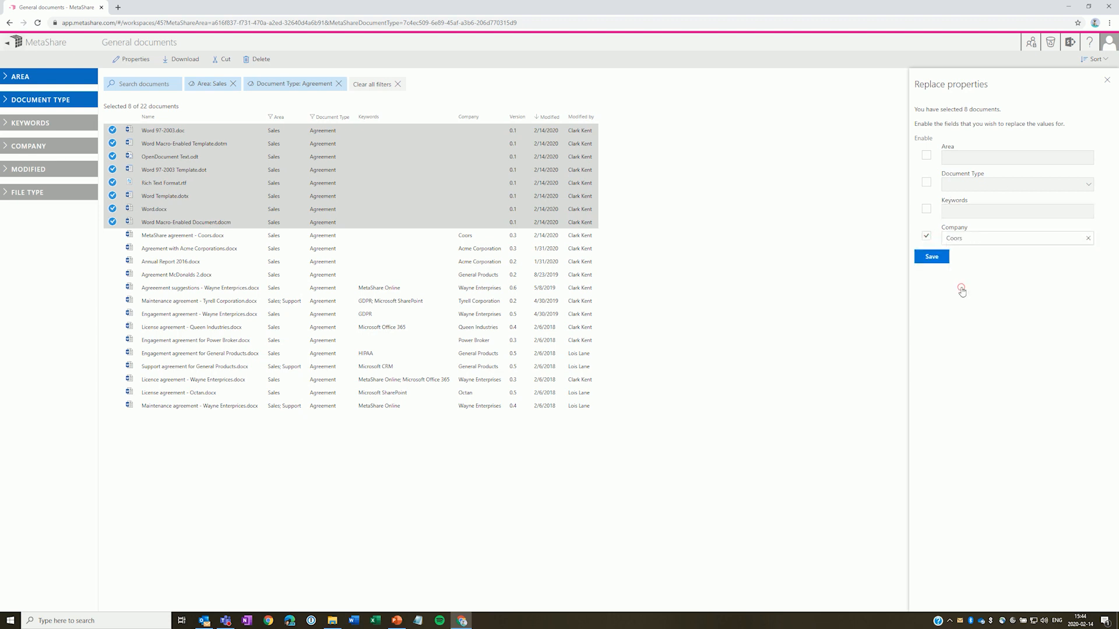
click(933, 262)
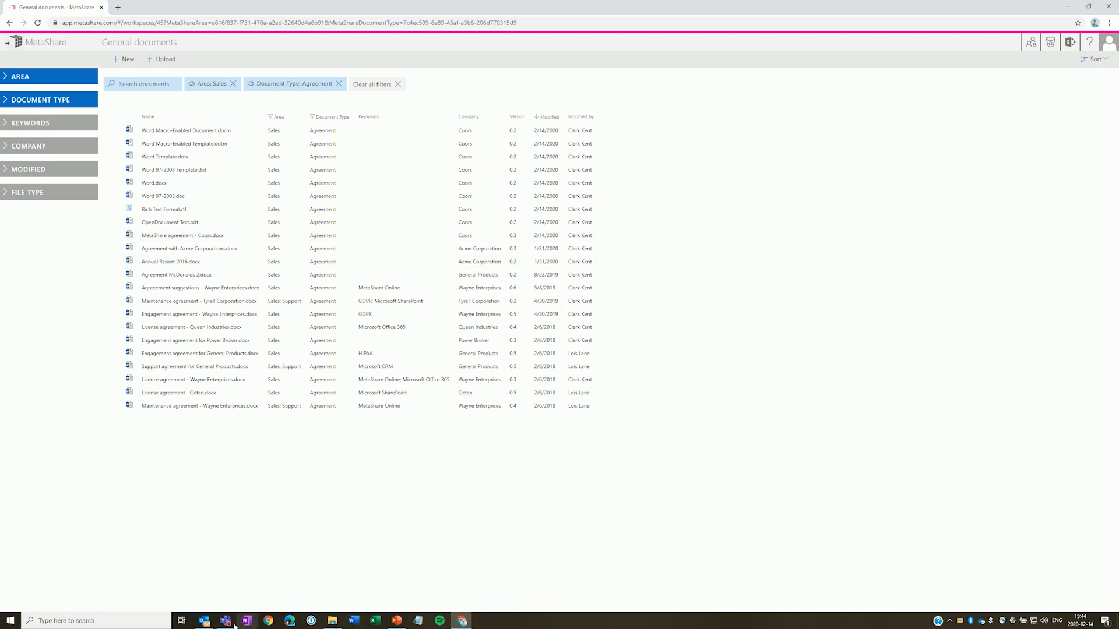
Step: Upload Outlook's Android SDK utvecklare and eSignature webinar emails to the filtered workspace with company Coors, and clear all filters
click(204, 621)
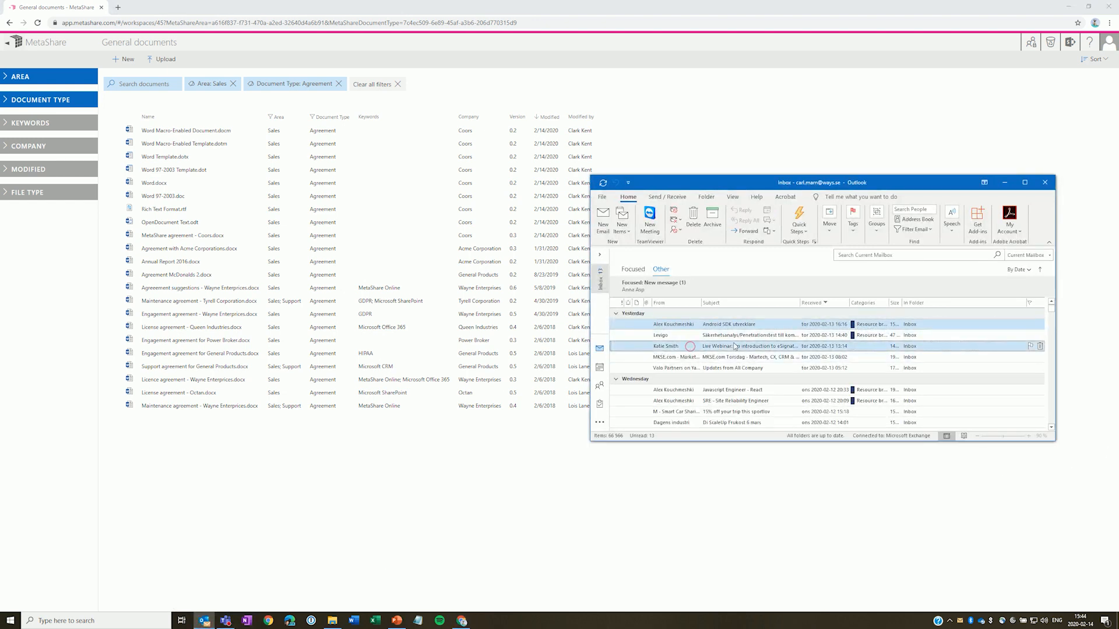
drag(760, 347, 406, 476)
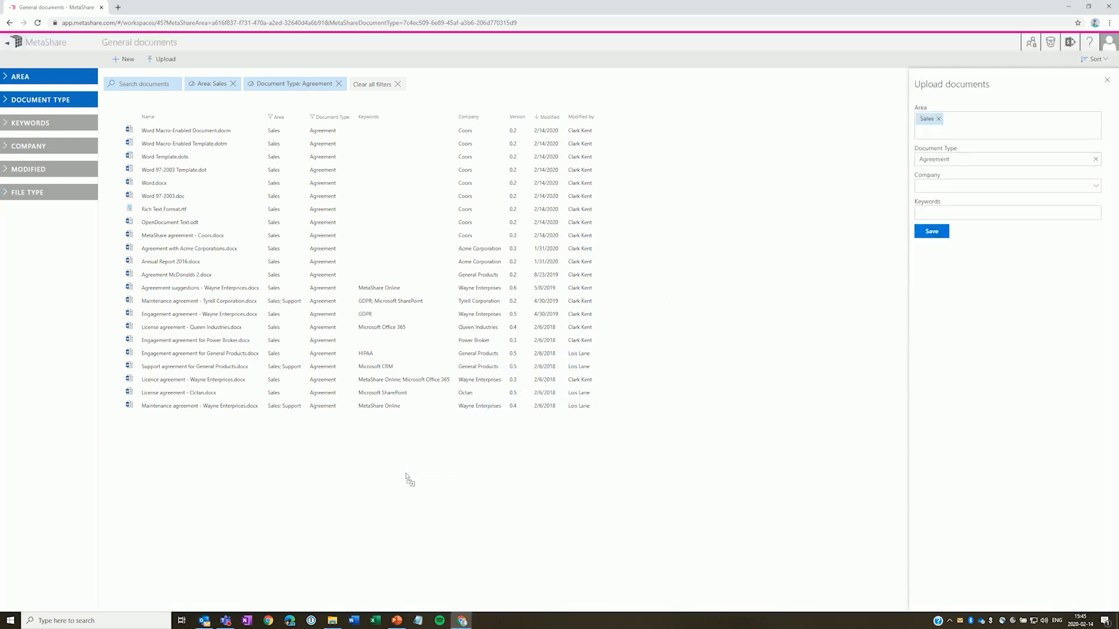
click(972, 190)
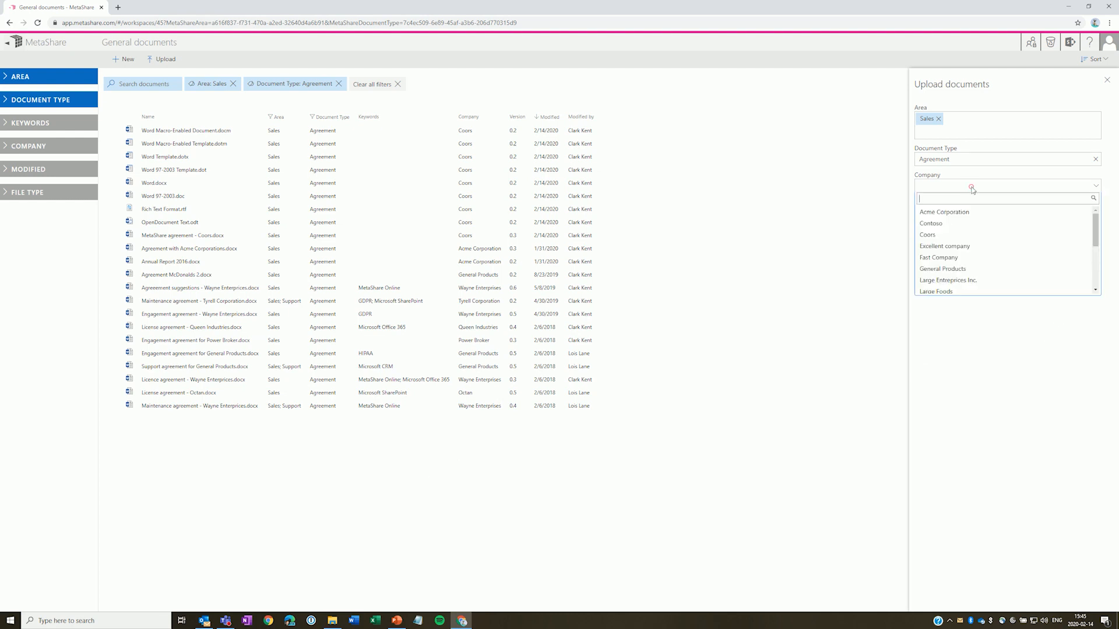
click(935, 235)
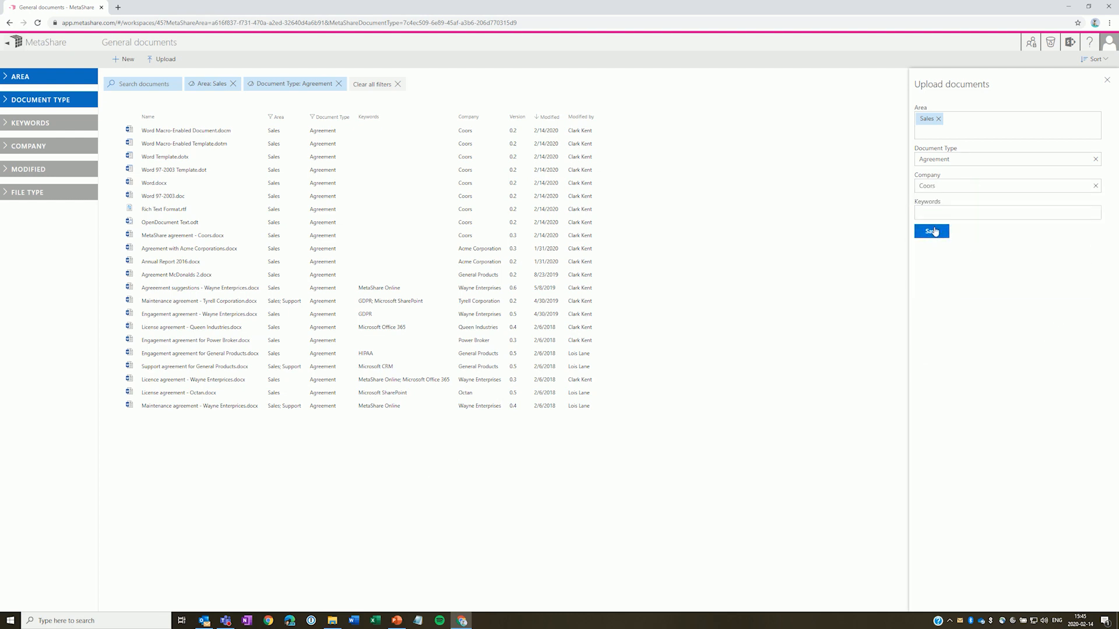
click(932, 231)
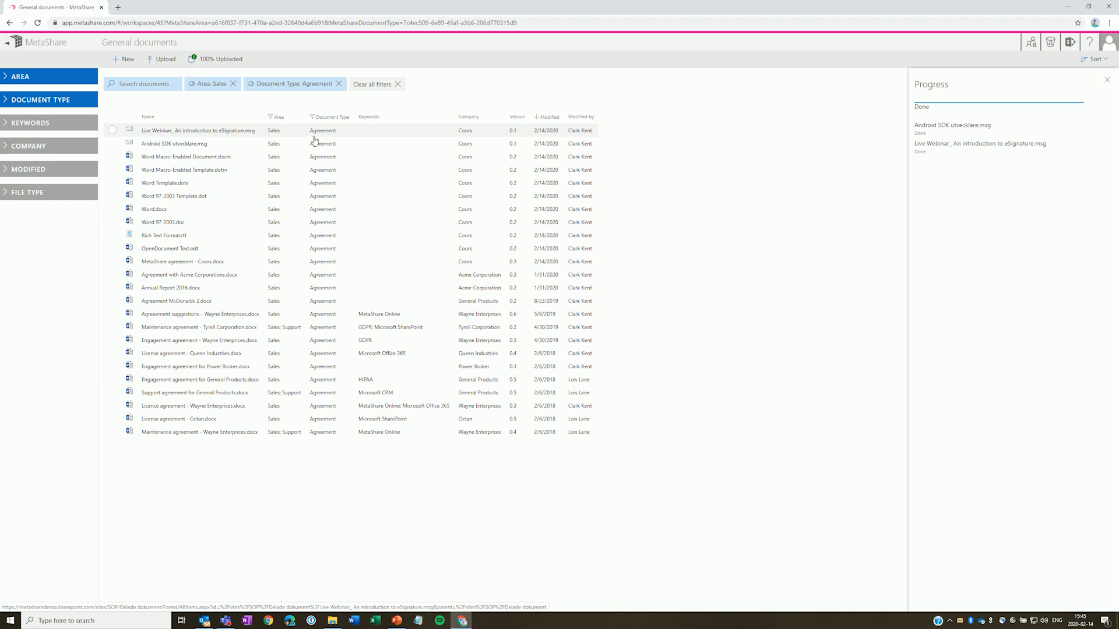
click(1107, 80)
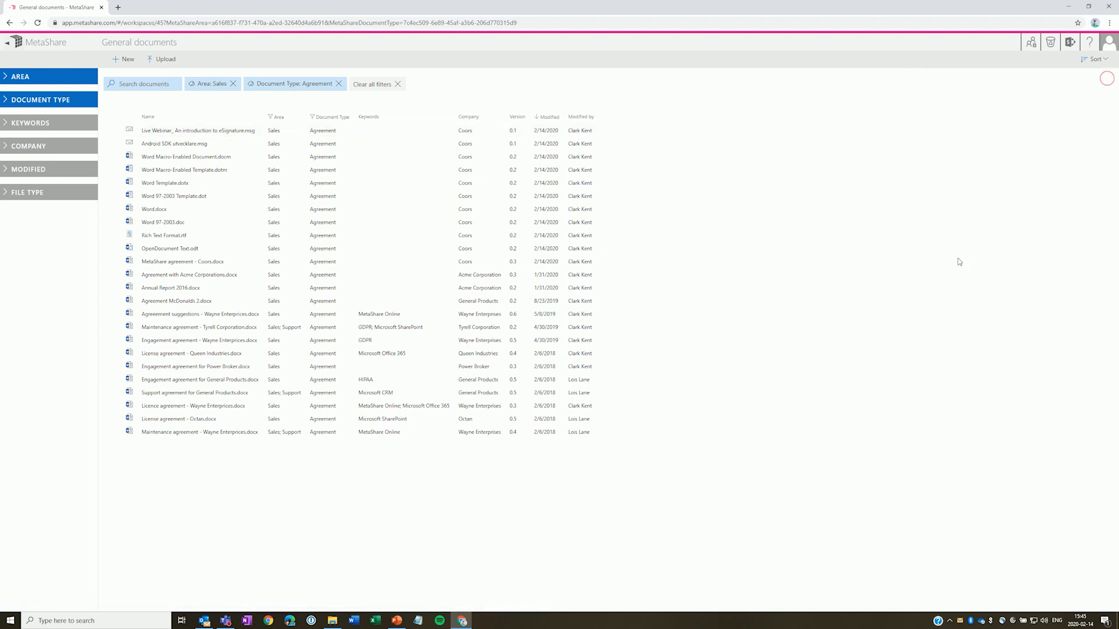
click(398, 84)
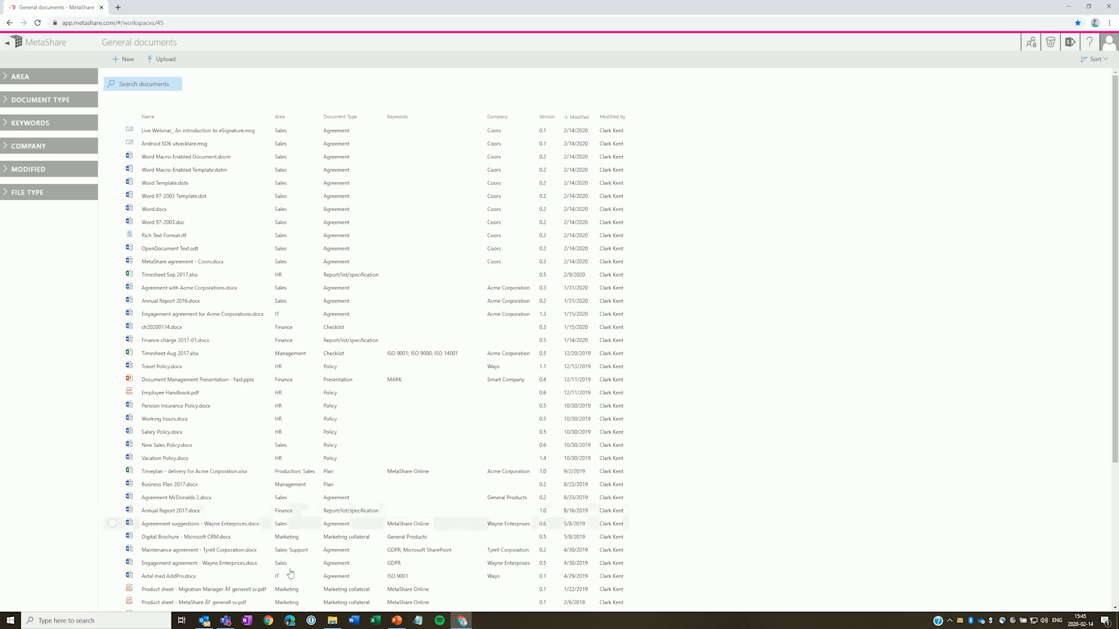
Step: Switch to Microsoft Teams and view the embedded MetaShare workspaces of the MetaShare team's General and Internal support channels
click(226, 621)
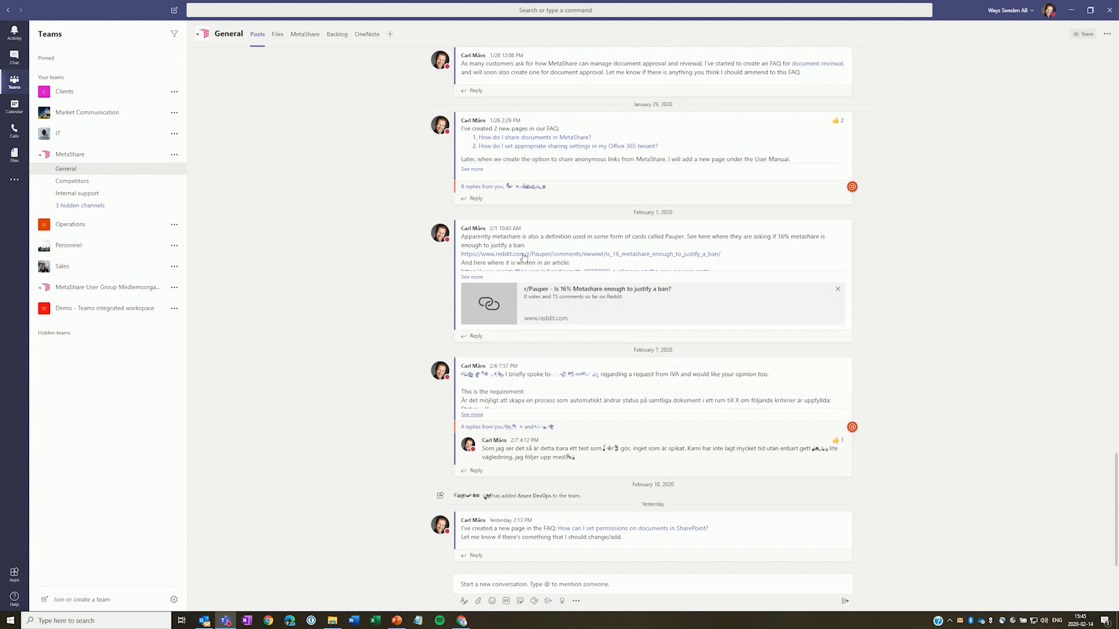
click(308, 38)
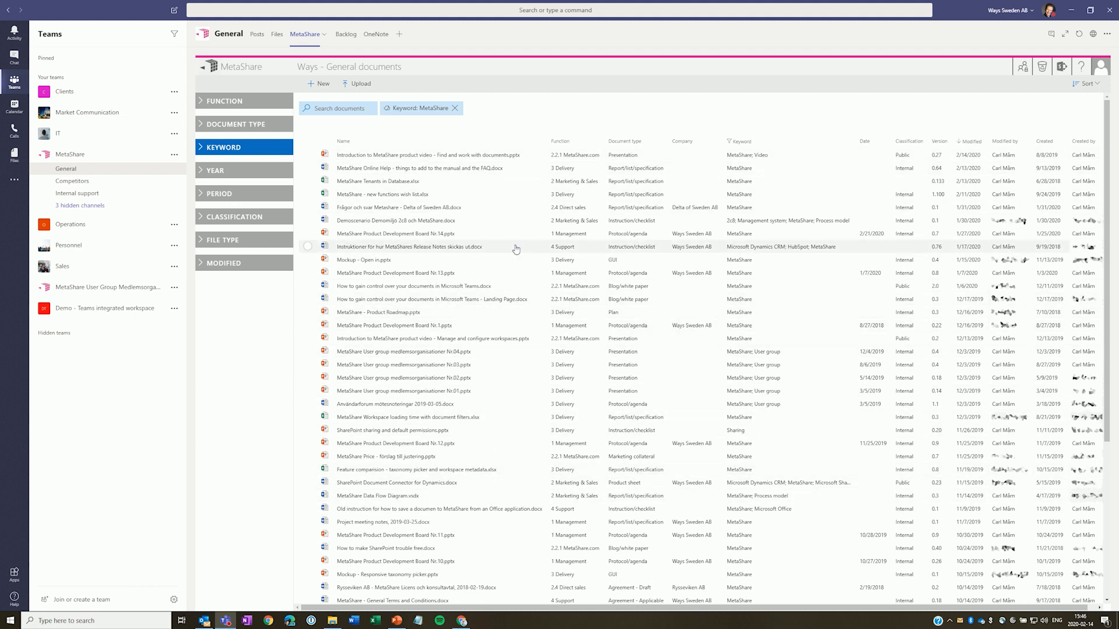
click(79, 196)
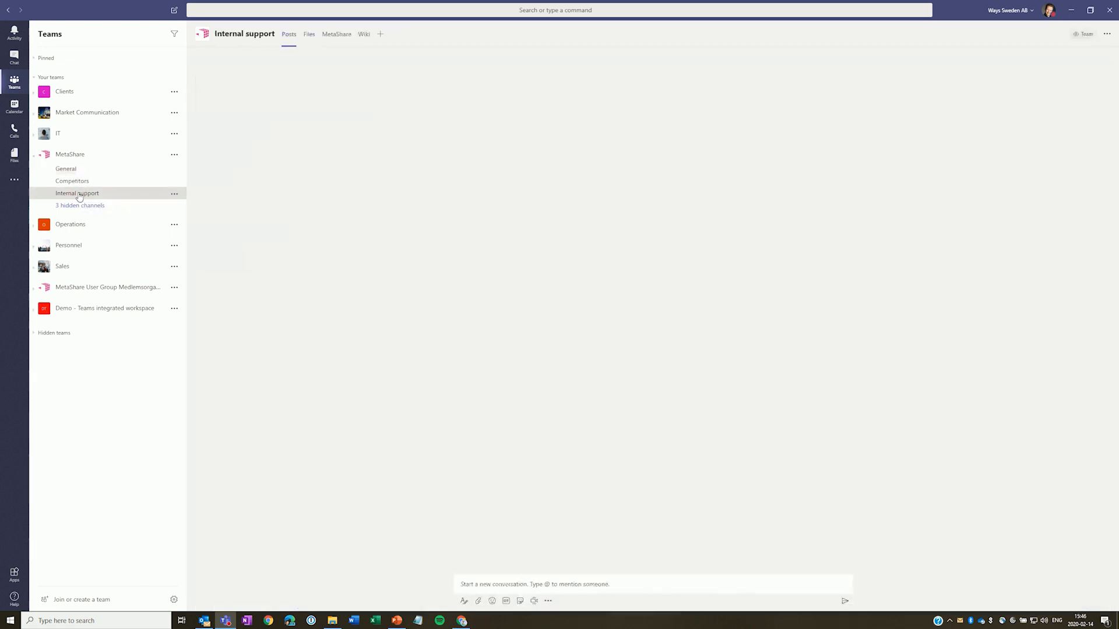
click(338, 36)
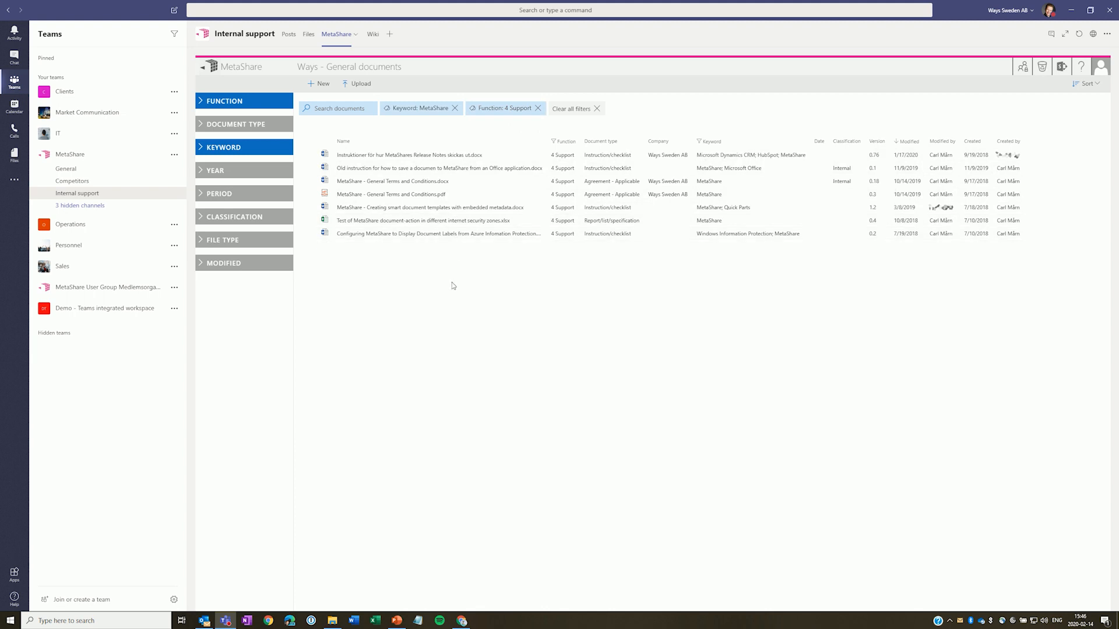
Step: Switch to the MetaShare product video presentation in PowerPoint
click(395, 621)
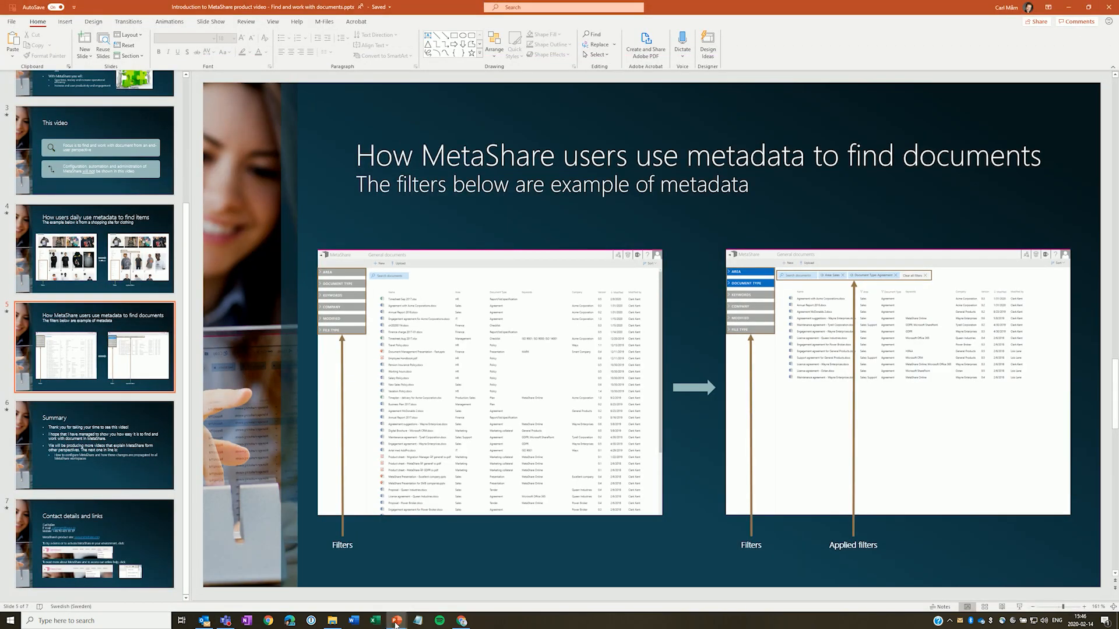